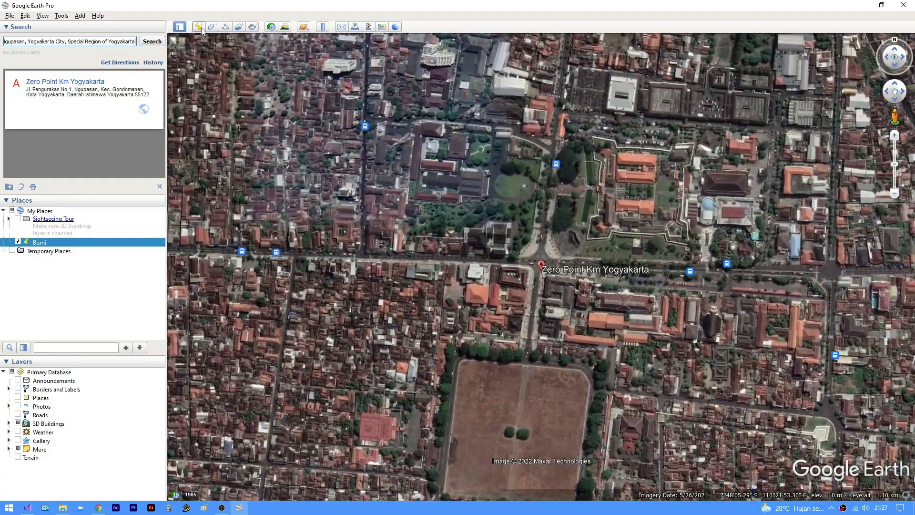
- Add a new placemark on the road intersection beside the Zero Point Km Yogyakarta marker
scroll(550, 264, up, 3)
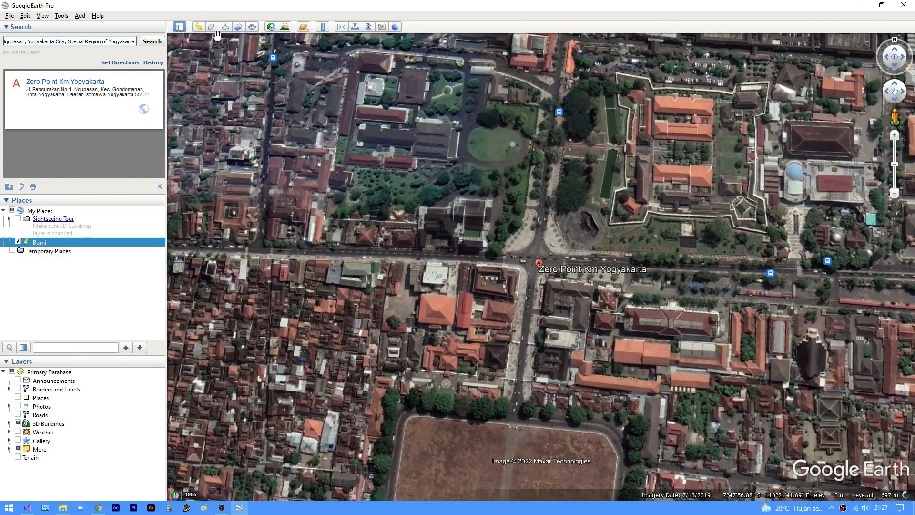
click(200, 28)
drag(548, 265, 537, 261)
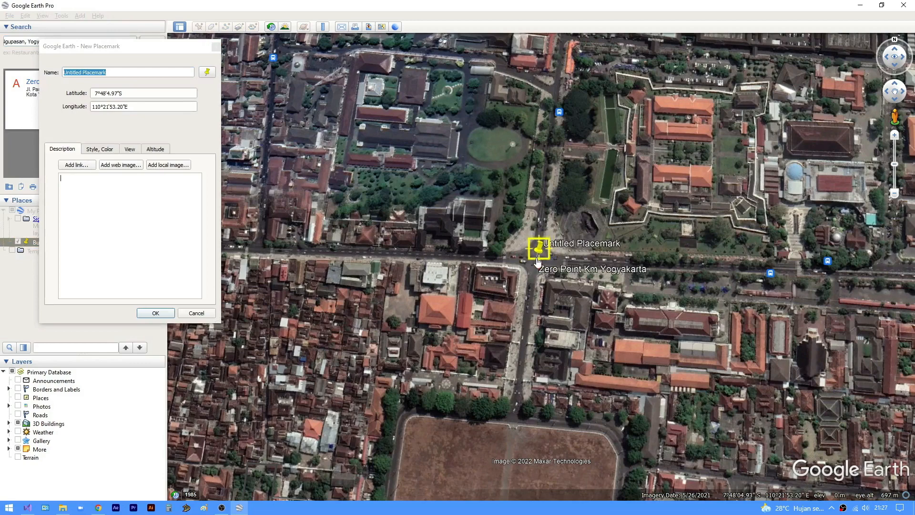
- Name the new placemark "Nol KM Yogyakarta" and save it
click(115, 71)
key(BackSpace)
key(BackSpace)
key(BackSpace)
key(BackSpace)
key(BackSpace)
key(BackSpace)
key(BackSpace)
key(BackSpace)
key(BackSpace)
key(BackSpace)
key(BackSpace)
key(BackSpace)
key(BackSpace)
key(BackSpace)
key(BackSpace)
key(BackSpace)
key(BackSpace)
text(Nol KM Yog)
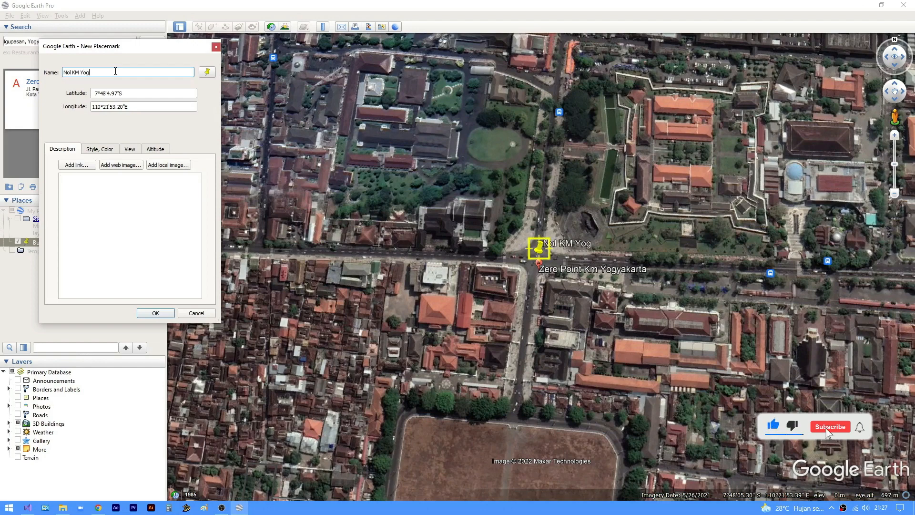
text(yakarta)
click(127, 230)
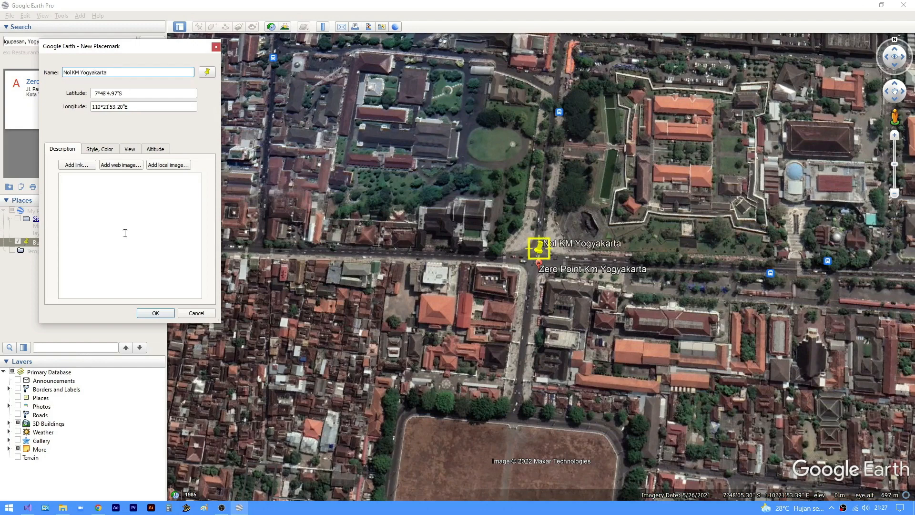
click(156, 313)
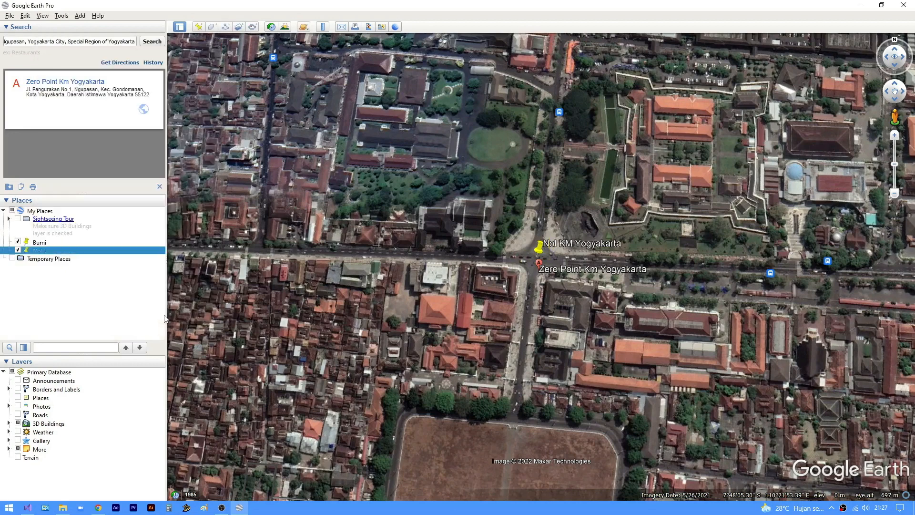
- Hide the Bumi and Nol KM Yogyakarta placemarks on the map and remove the entries from the search history
click(17, 242)
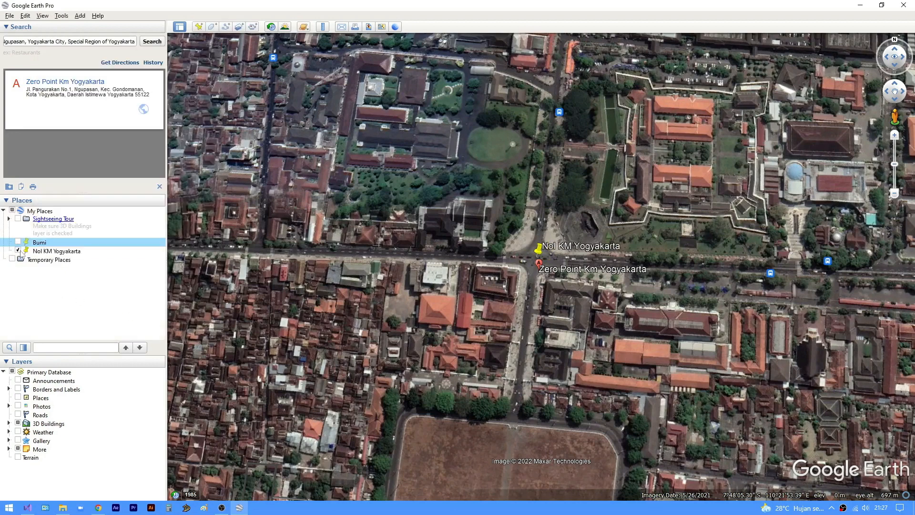
click(18, 251)
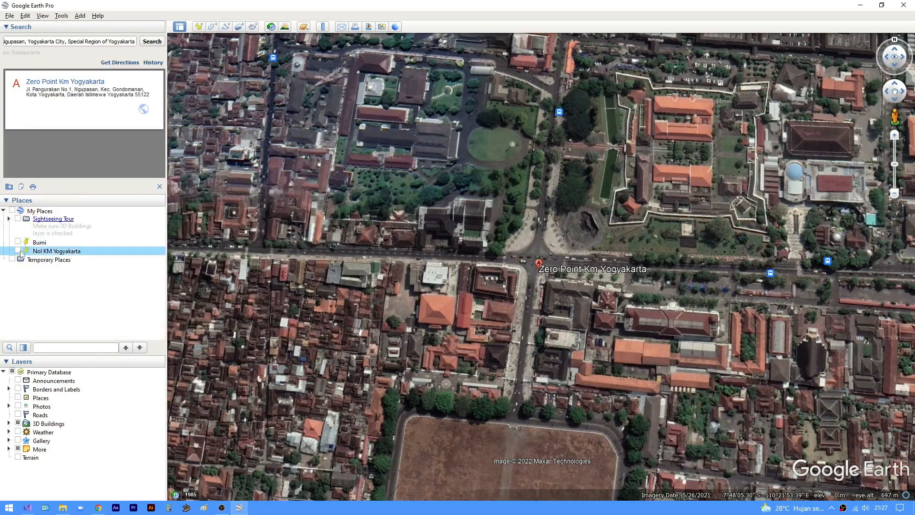
click(159, 75)
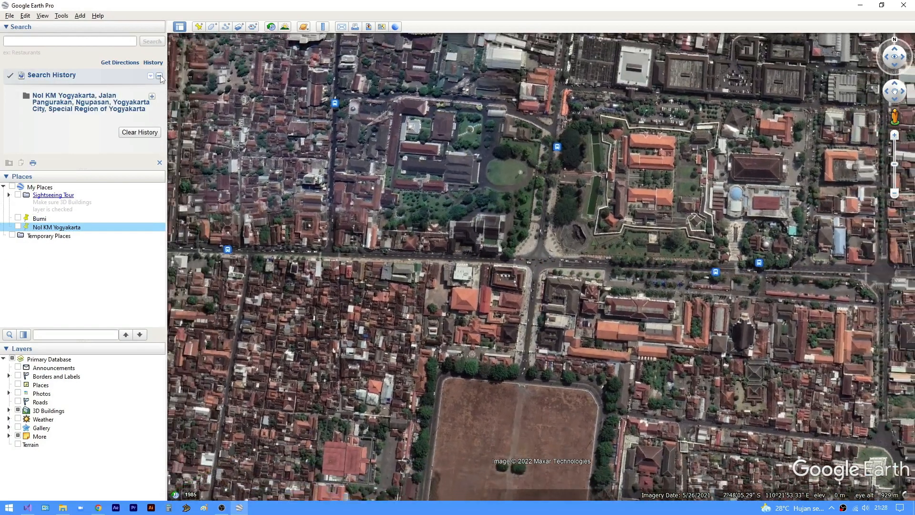
click(160, 75)
click(154, 94)
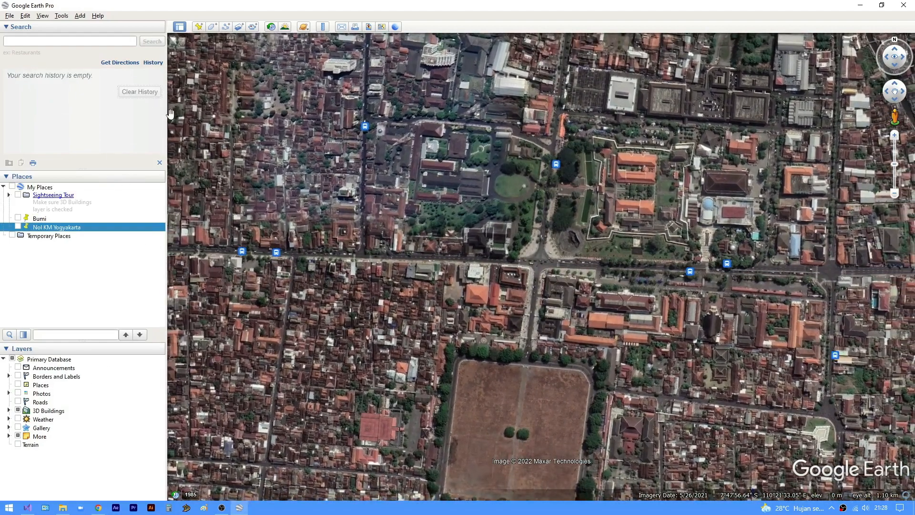
- Record a tour that starts at the Bumi globe view and flies to the Nol KM Yogyakarta placemark
double_click(49, 220)
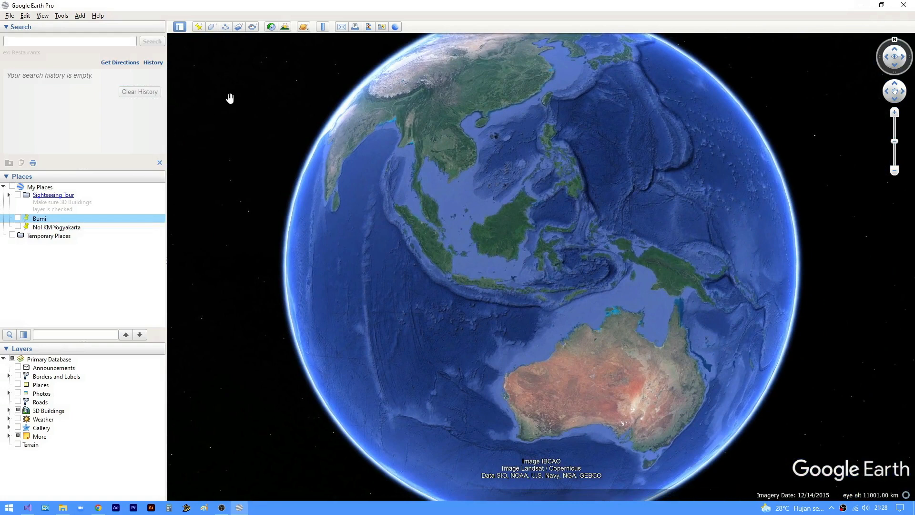
click(252, 27)
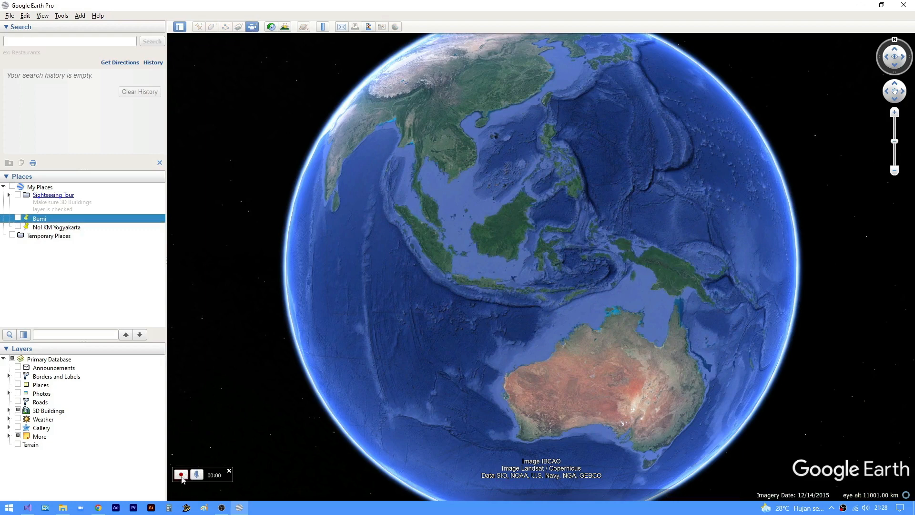
click(181, 474)
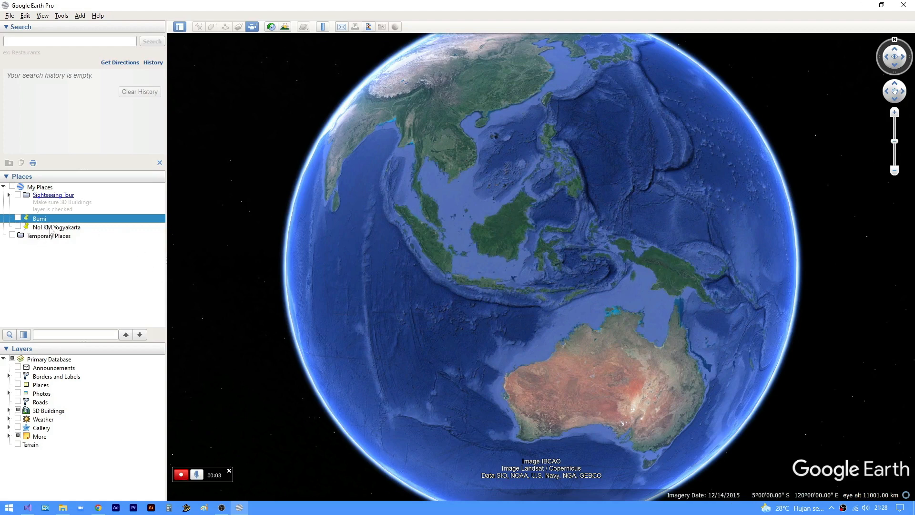
click(57, 228)
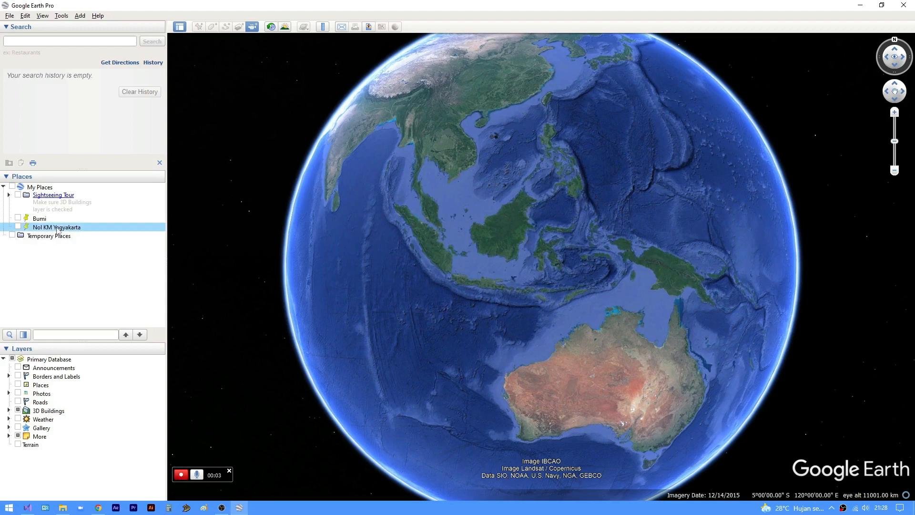
double_click(58, 228)
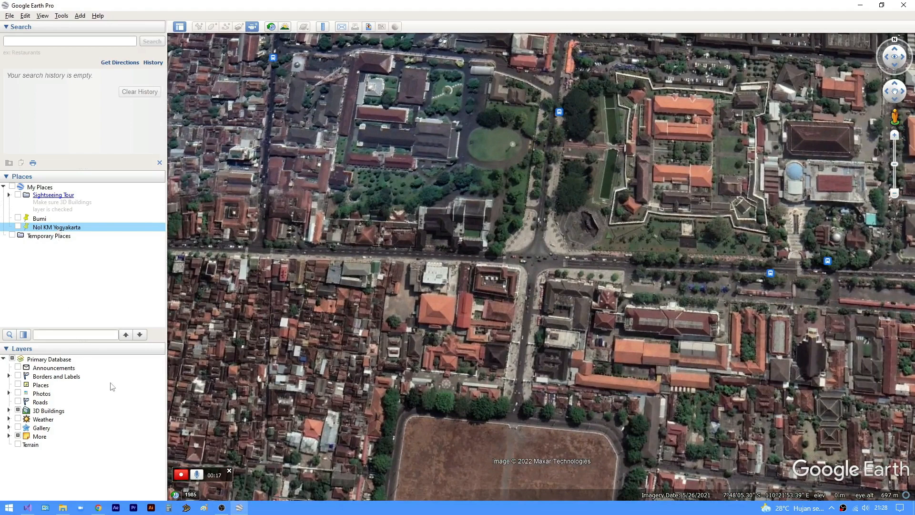
click(183, 472)
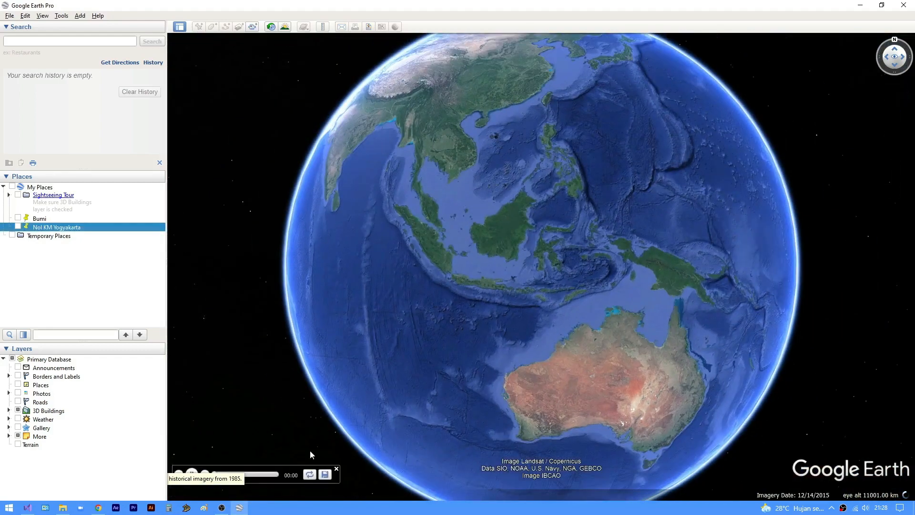
- Save the recorded tour under the name "Zoom Nol KM"
click(325, 474)
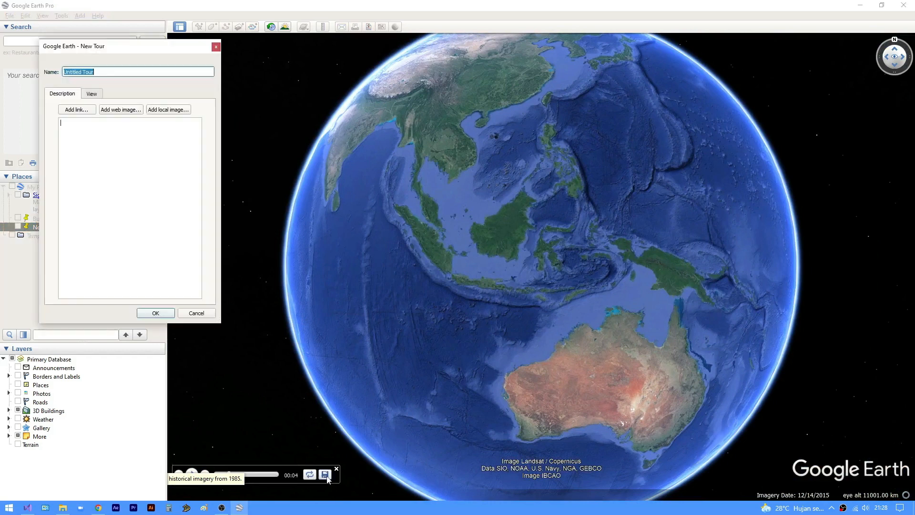
drag(102, 55, 192, 110)
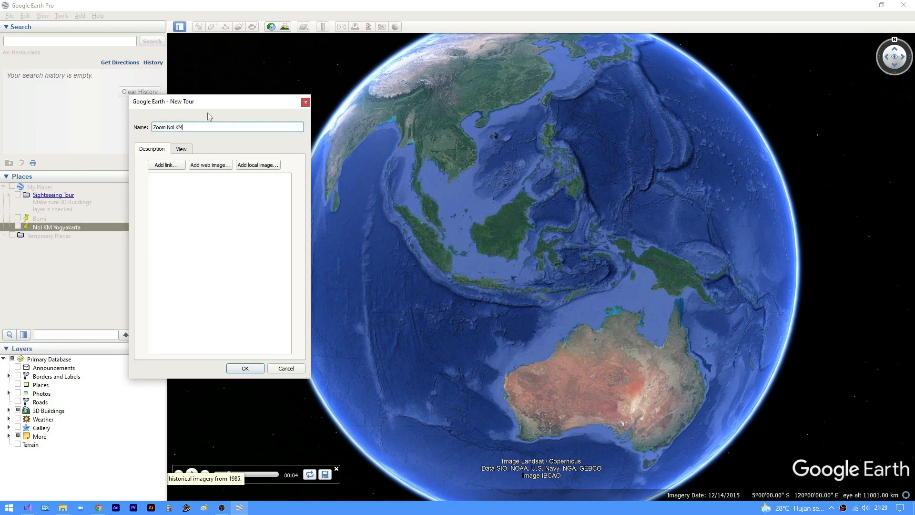
click(253, 370)
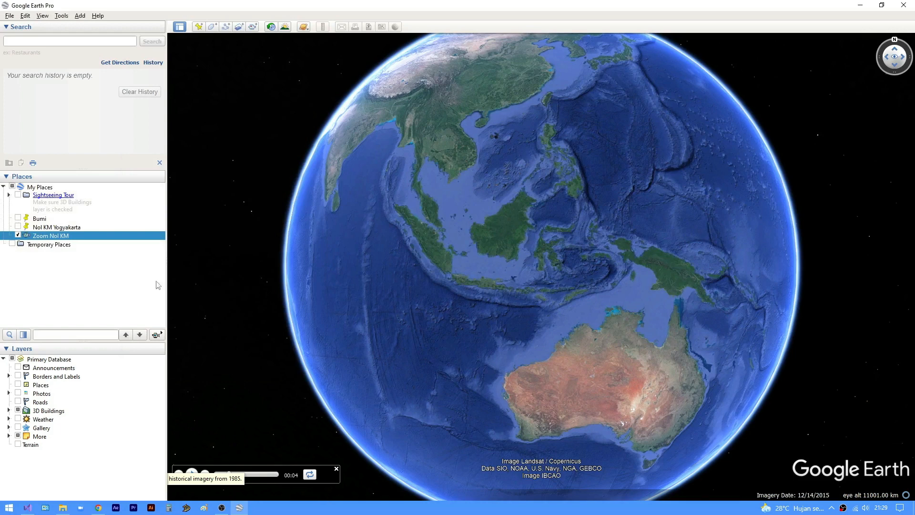
- Close the tour playback and set up Movie Maker to record from the saved tour Zoom Nol KM
click(61, 16)
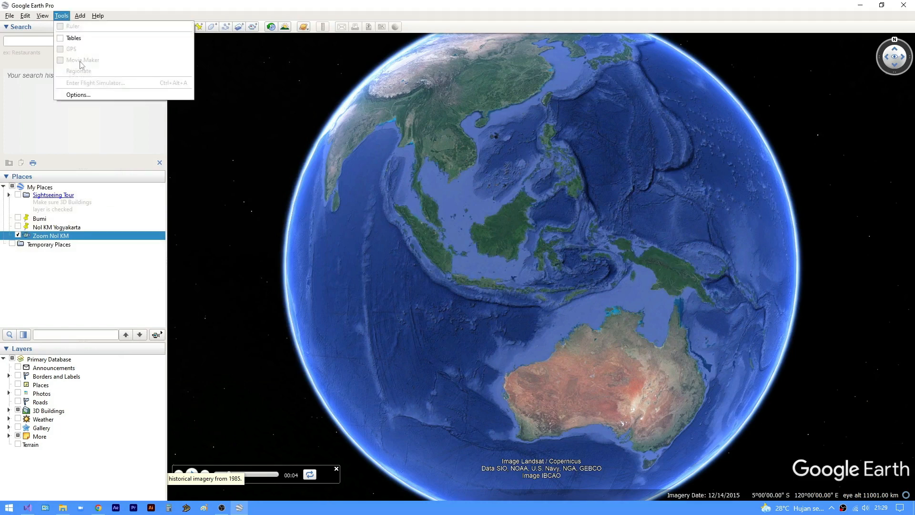
click(67, 15)
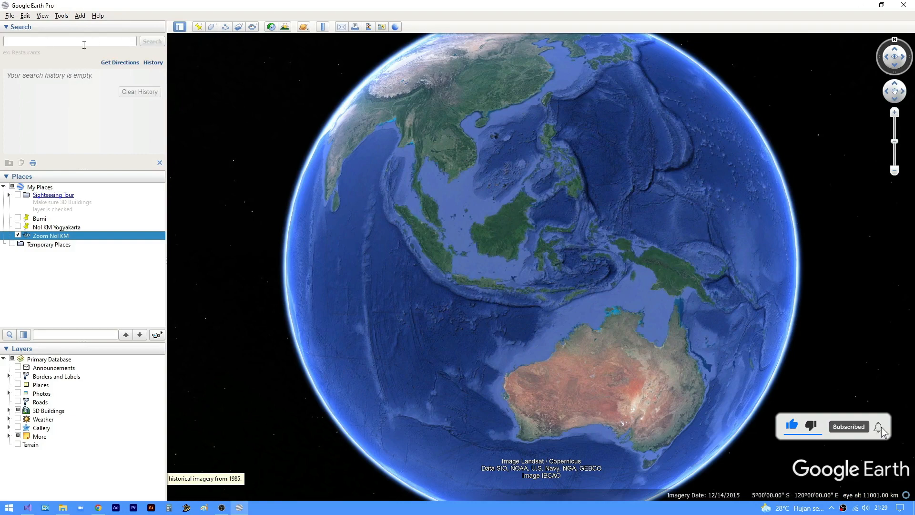
click(67, 16)
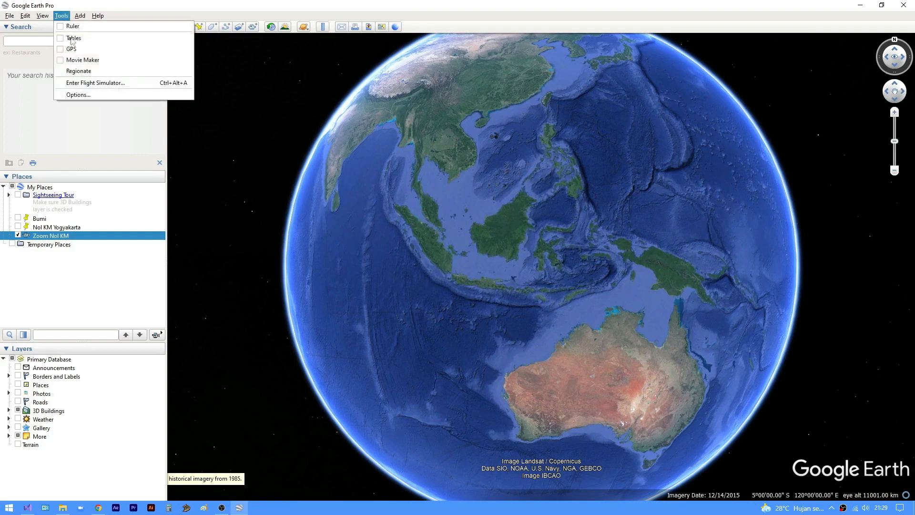
click(89, 65)
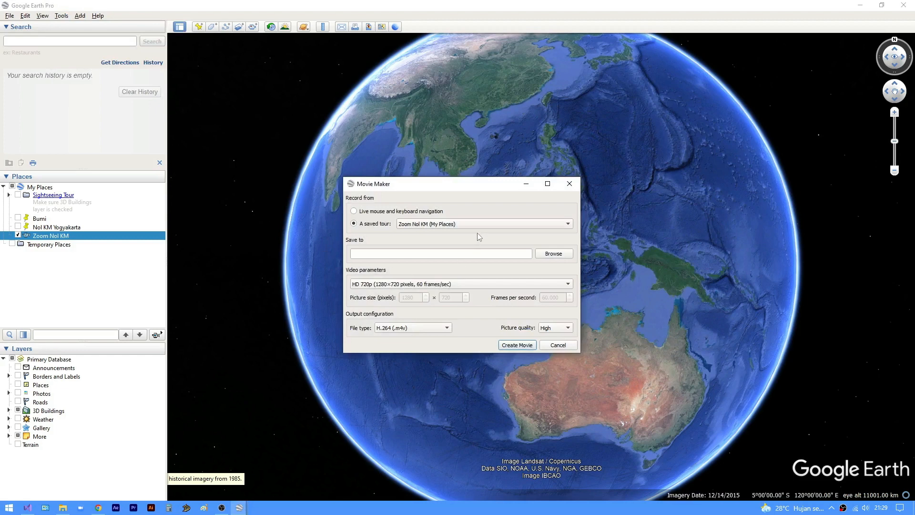
click(479, 226)
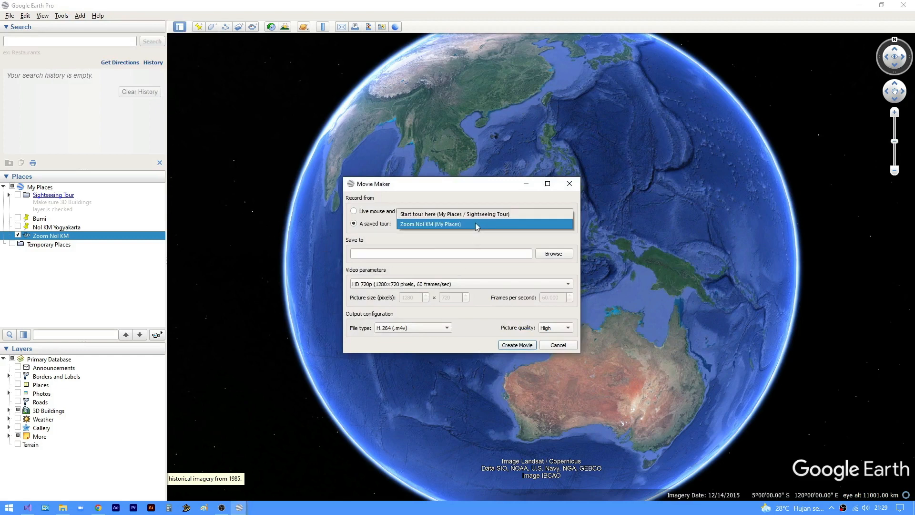
click(477, 225)
- Set the movie's output file to "movie" in the YT AKU/Video 2 folder on Local Disk (E:)
click(554, 254)
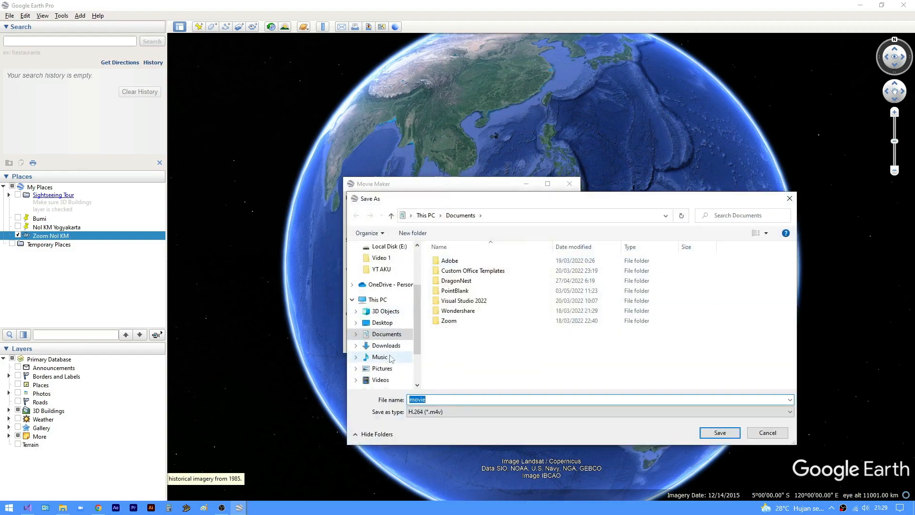
scroll(391, 358, down, 2)
click(390, 349)
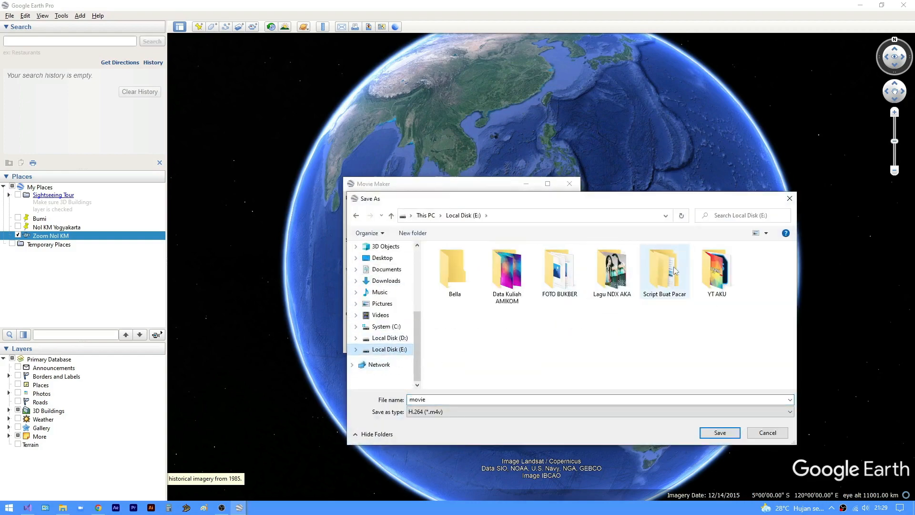
double_click(717, 270)
double_click(614, 277)
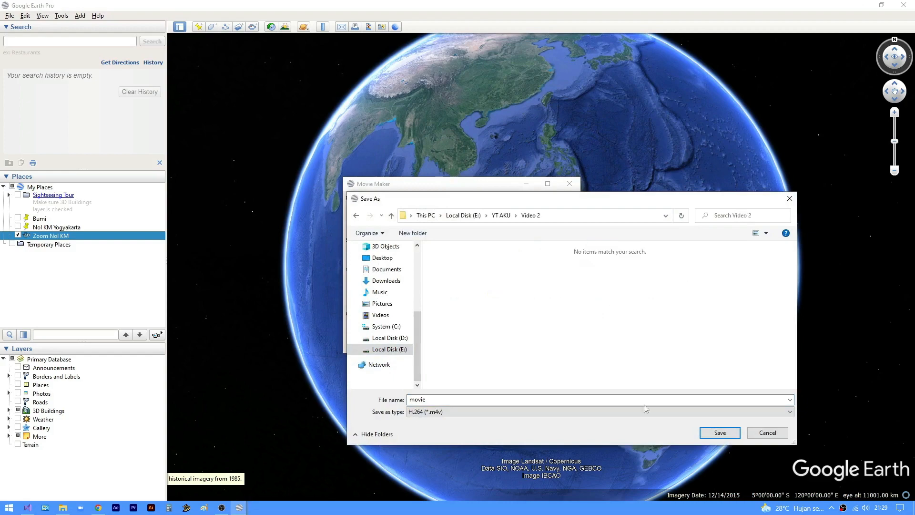
click(720, 433)
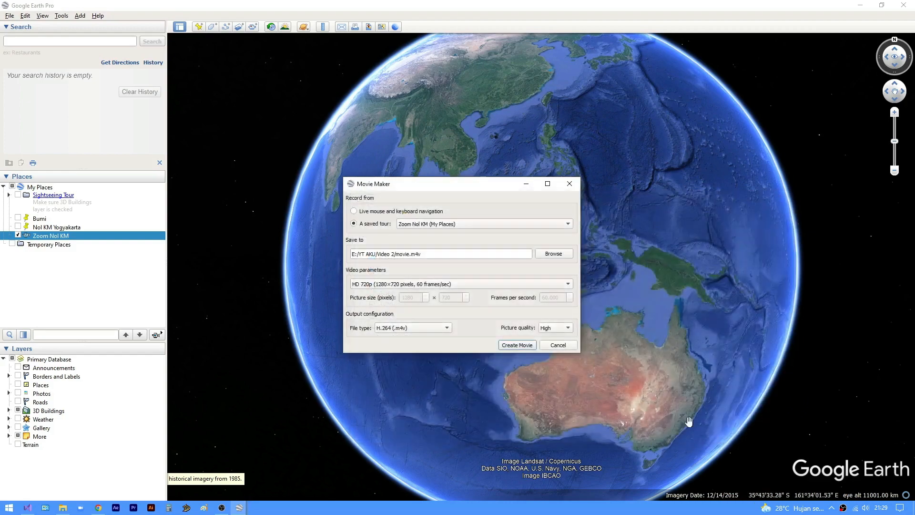
- Create the movie at HD 1080p (1920×1080 pixels, 60 frames/sec) as MJPEG (.mp4) with High picture quality
click(443, 286)
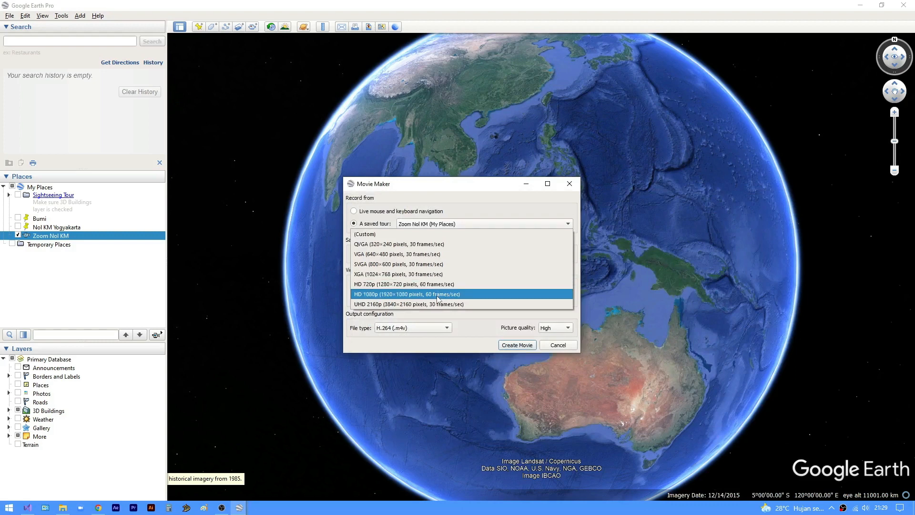
click(439, 294)
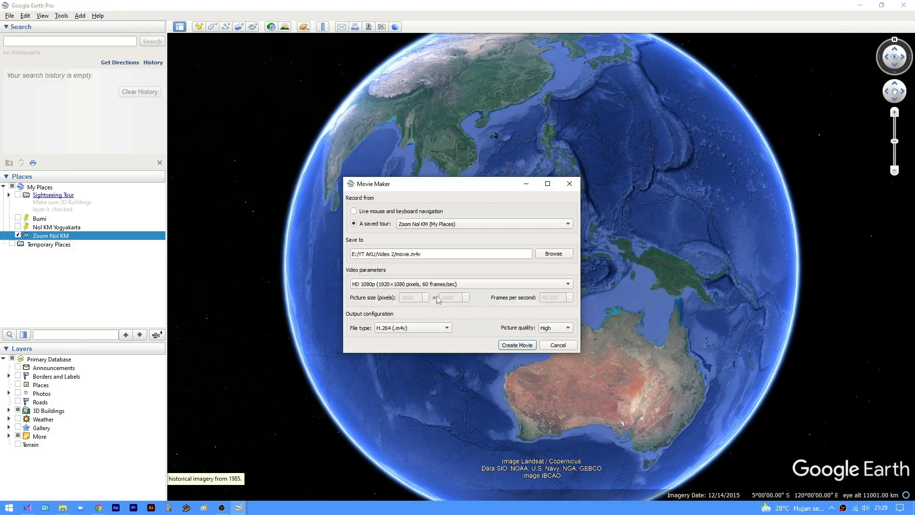
click(428, 331)
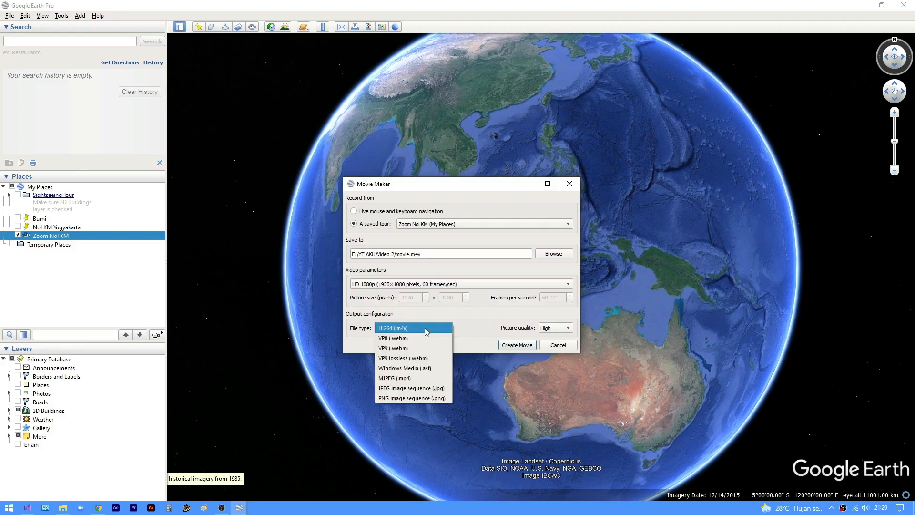
click(427, 378)
click(568, 329)
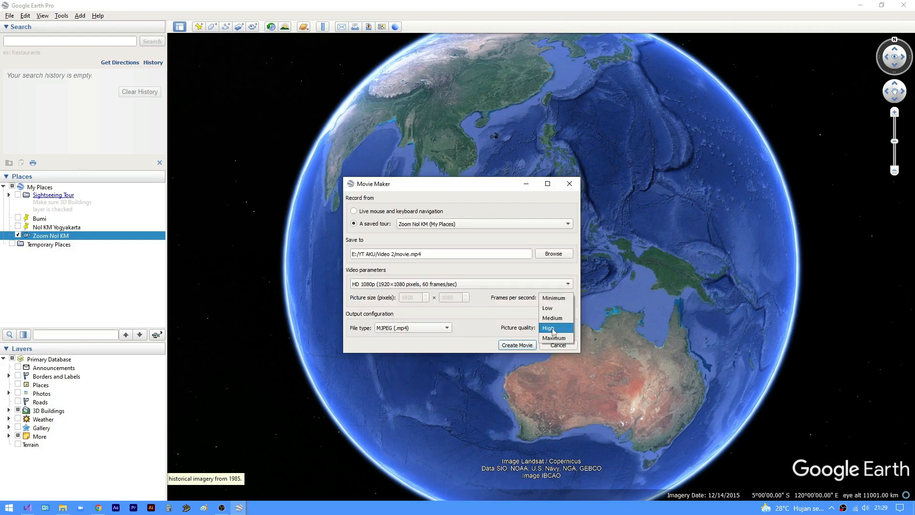
click(553, 329)
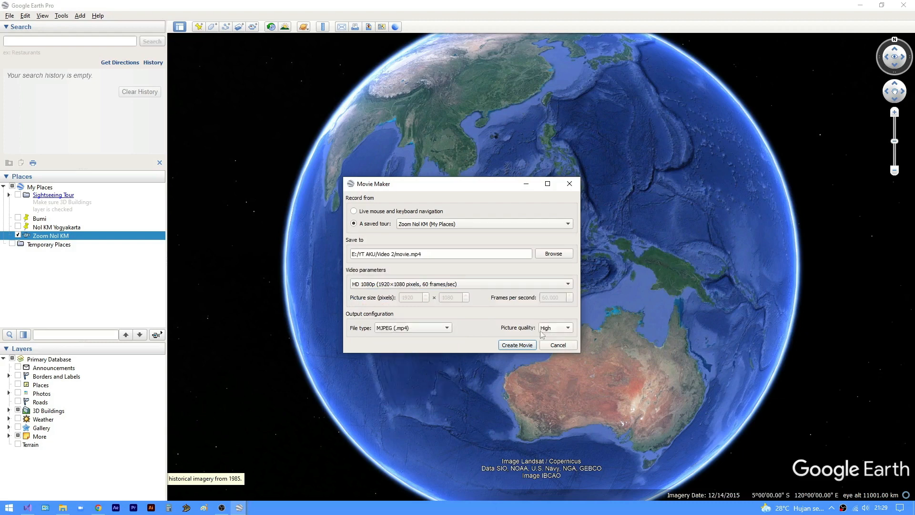
click(518, 345)
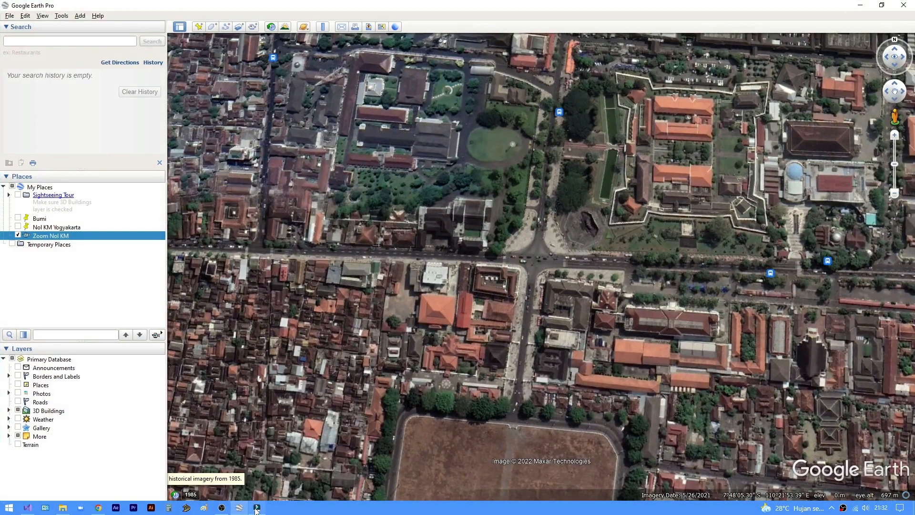
- Switch to Filmora and import the Drone and movie clips from the Video 2 folder
click(256, 509)
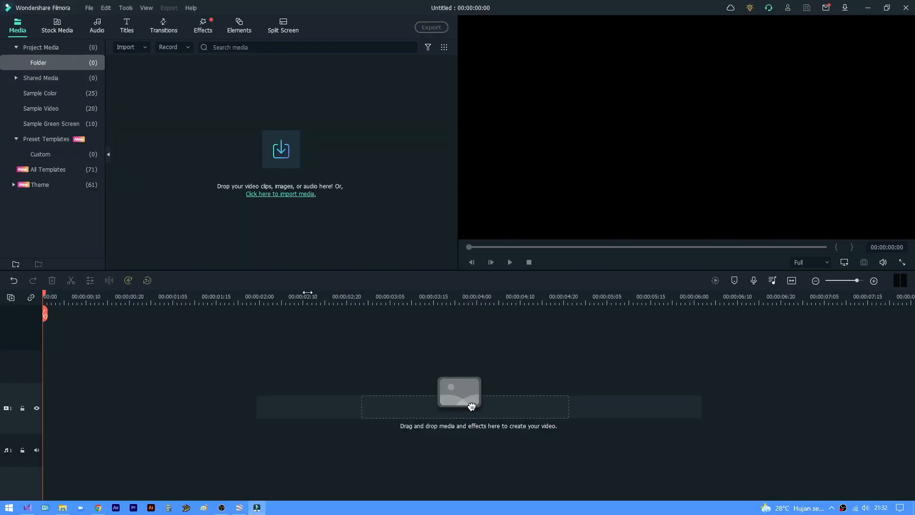
click(288, 195)
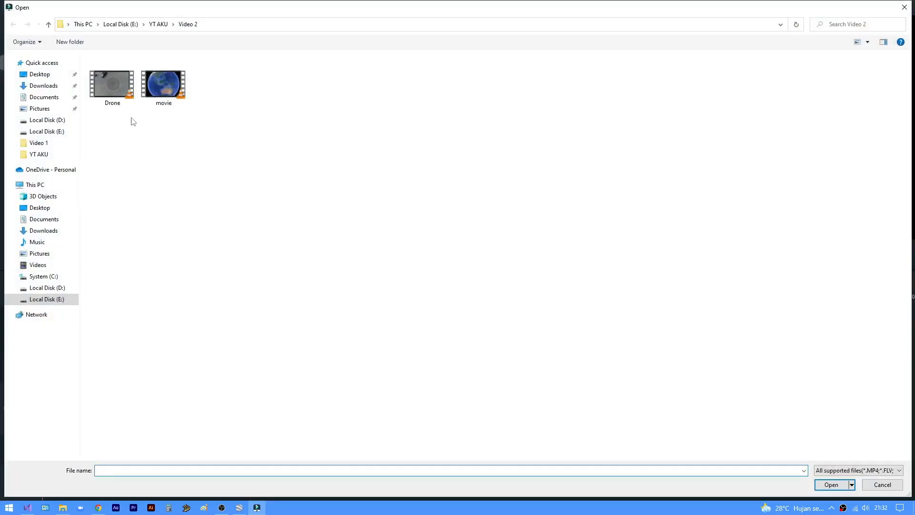
drag(224, 91, 145, 82)
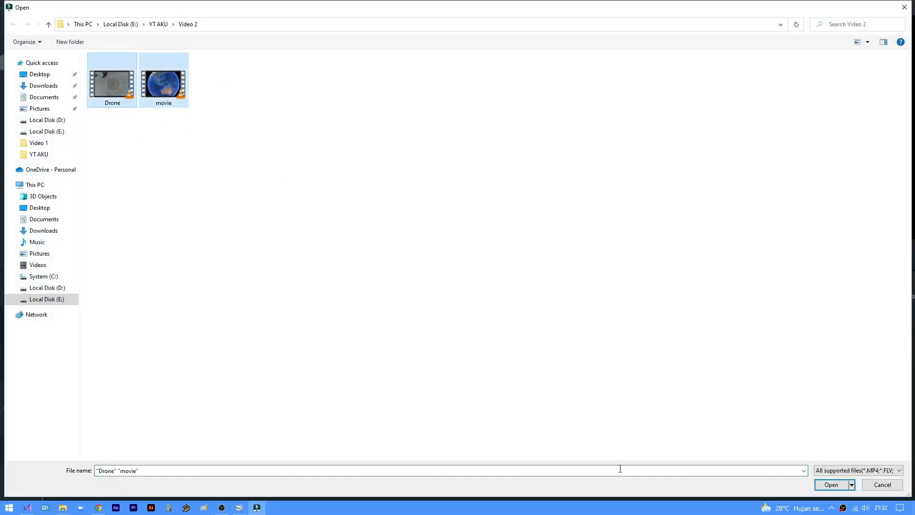
click(831, 484)
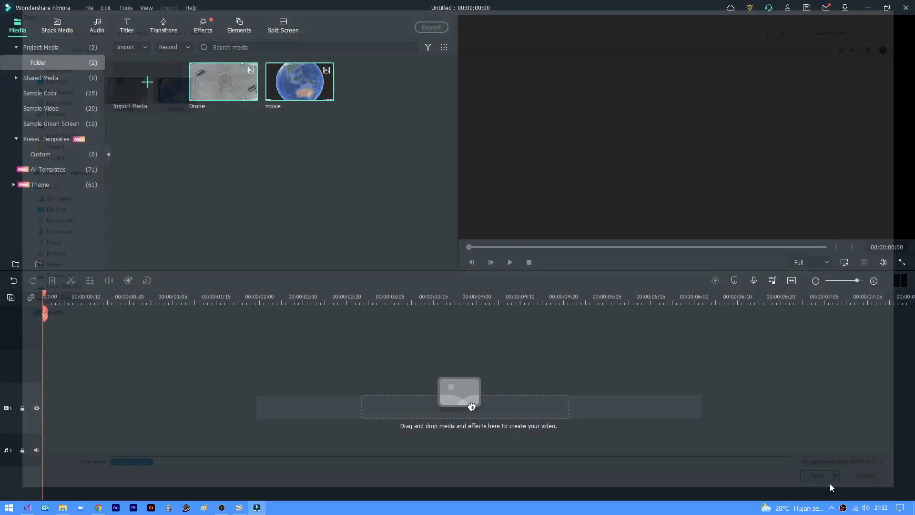
- Place the movie clip at the start of video track 2, keeping project settings at 1920 x 1080 25fps, followed directly by the Drone clip
double_click(295, 103)
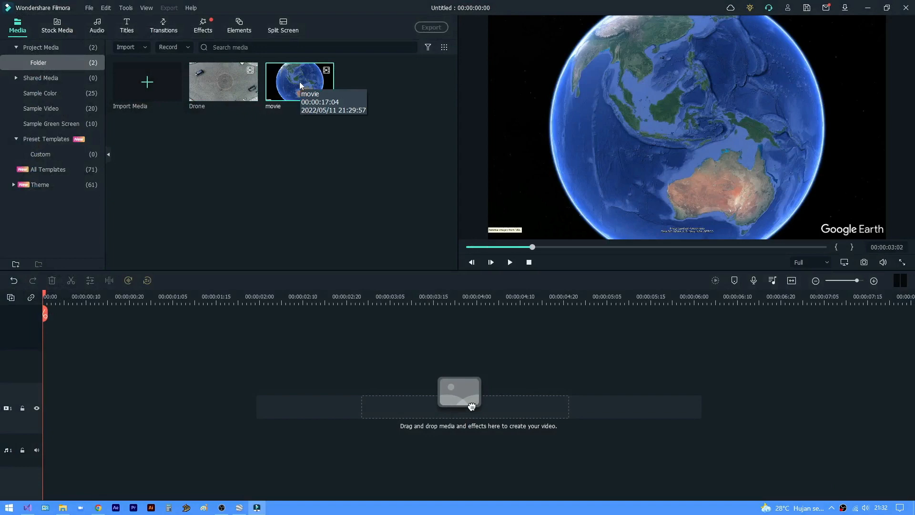
drag(299, 82, 49, 362)
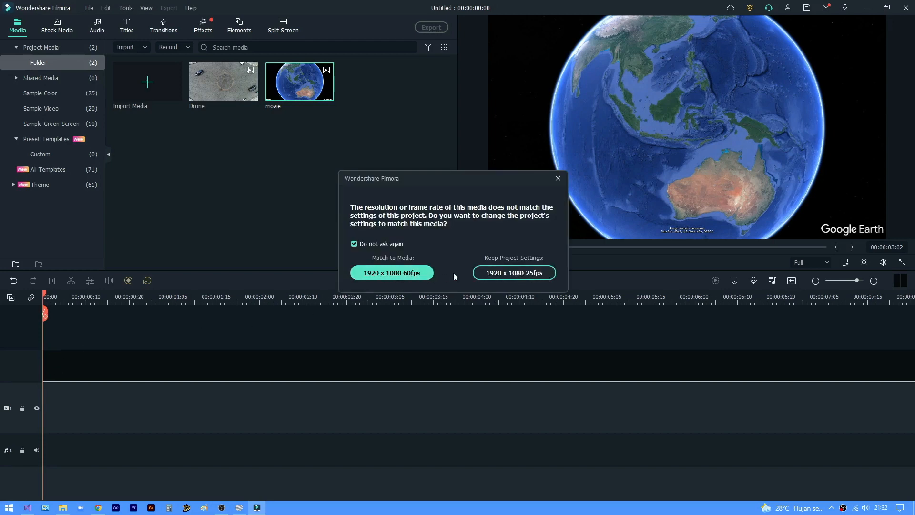
click(523, 274)
drag(473, 299, 494, 304)
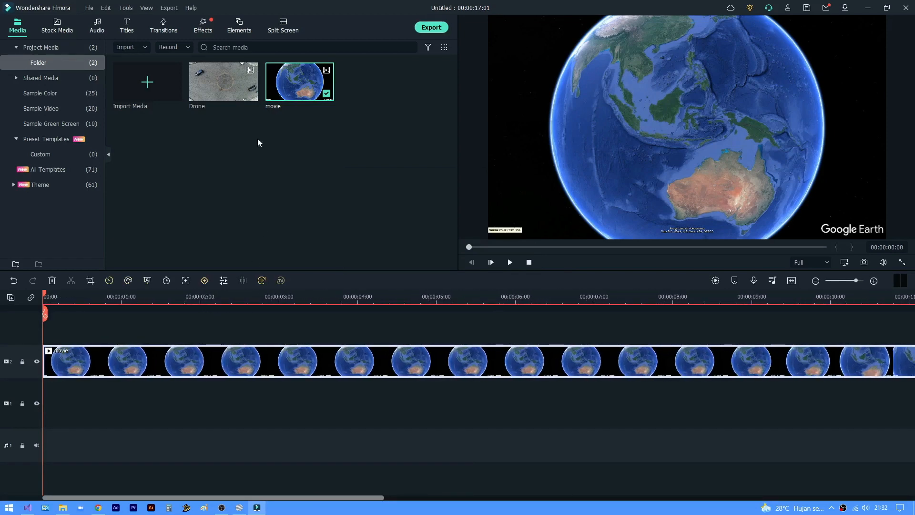
drag(427, 296, 324, 298)
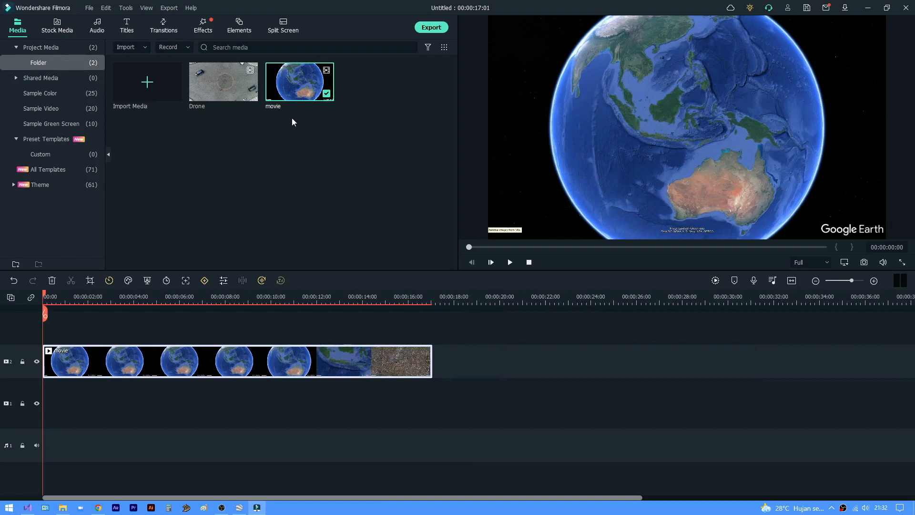
drag(219, 84, 433, 359)
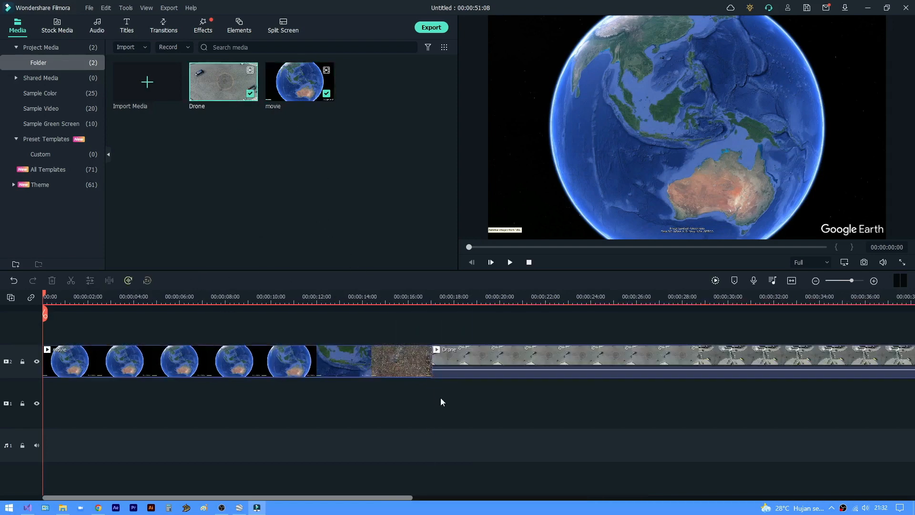
- Split the movie clip at 00:00:08:15, just before the globe zoom starts, and delete the part before the cut
key(space)
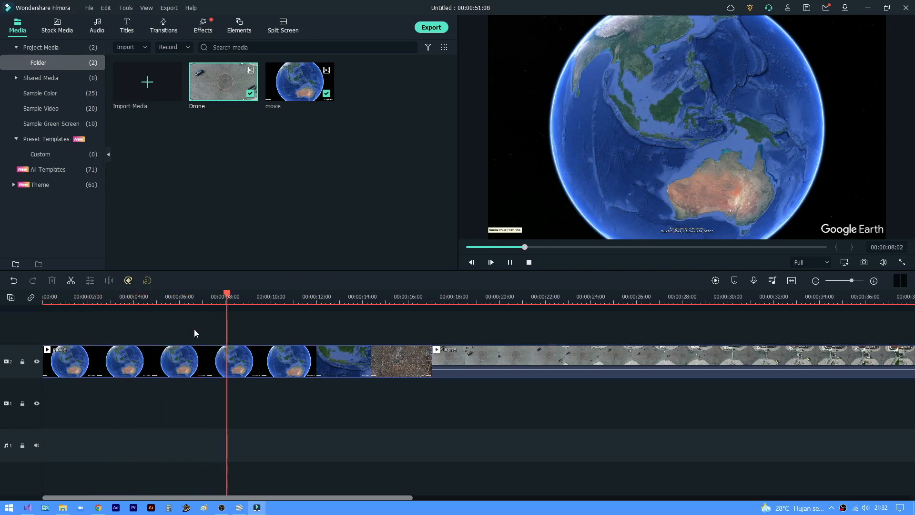
key(space)
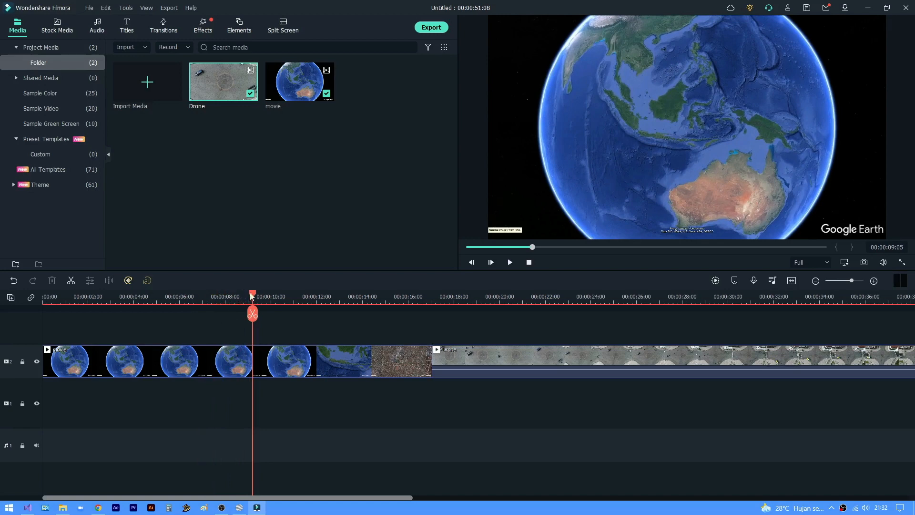
drag(253, 296, 384, 299)
click(255, 366)
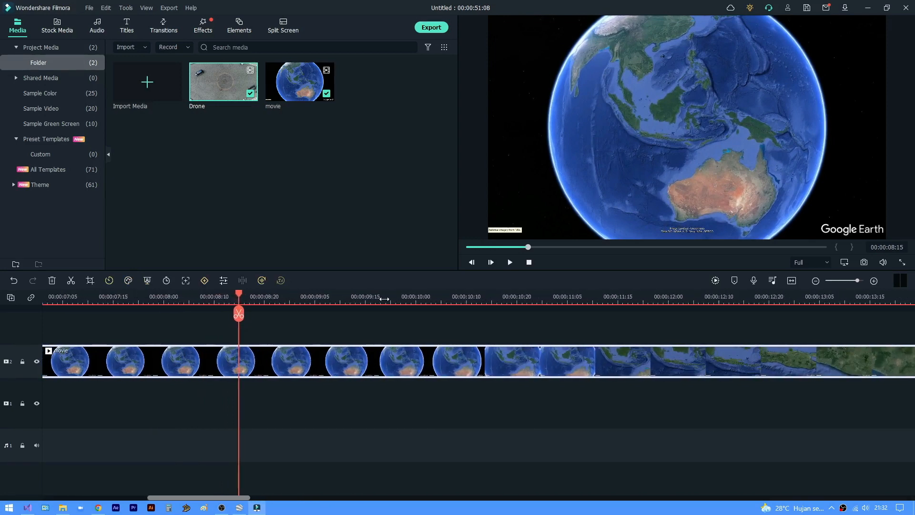
click(71, 280)
click(190, 368)
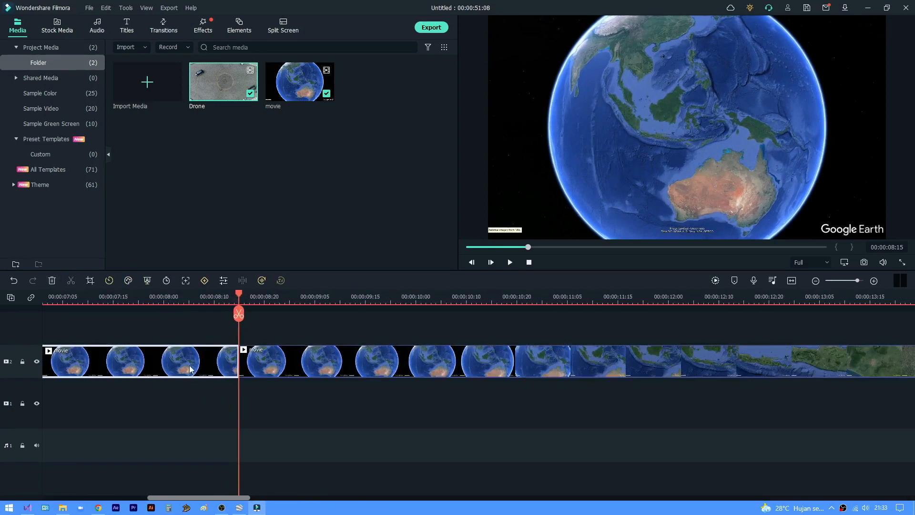
key(Delete)
- Crop the movie clip to a centred 1608 x 904 area at 16:9 that excludes the Google Earth watermark
drag(314, 300, 164, 307)
click(133, 368)
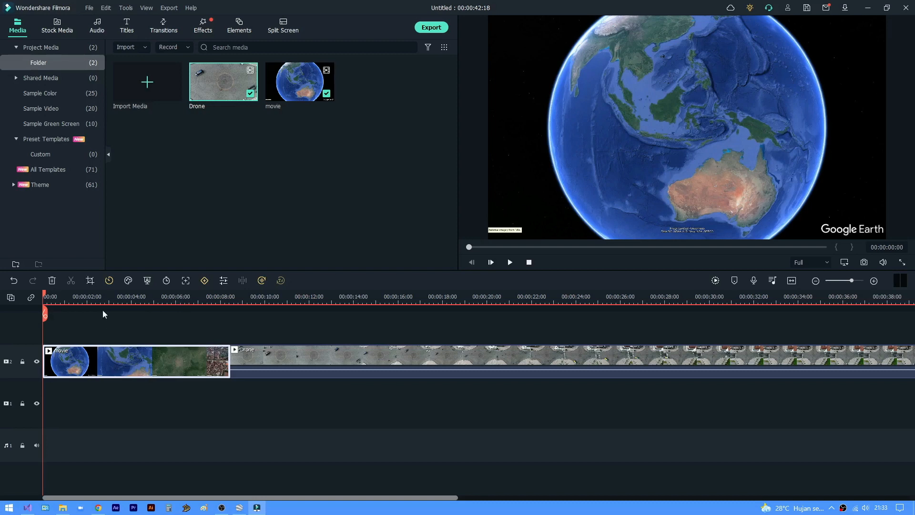
click(90, 281)
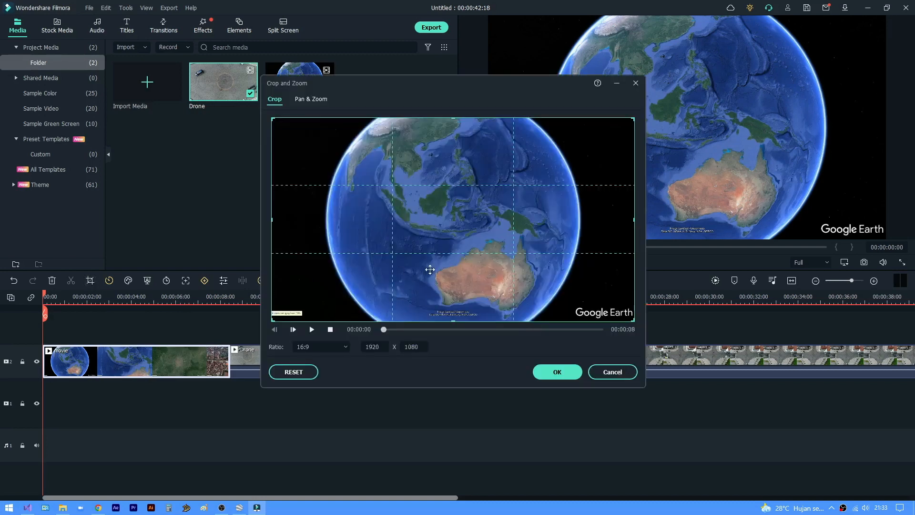
drag(633, 322, 575, 287)
mouse_move(524, 271)
mouse_down()
mouse_move(551, 274)
mouse_move(536, 272)
mouse_move(540, 281)
mouse_up()
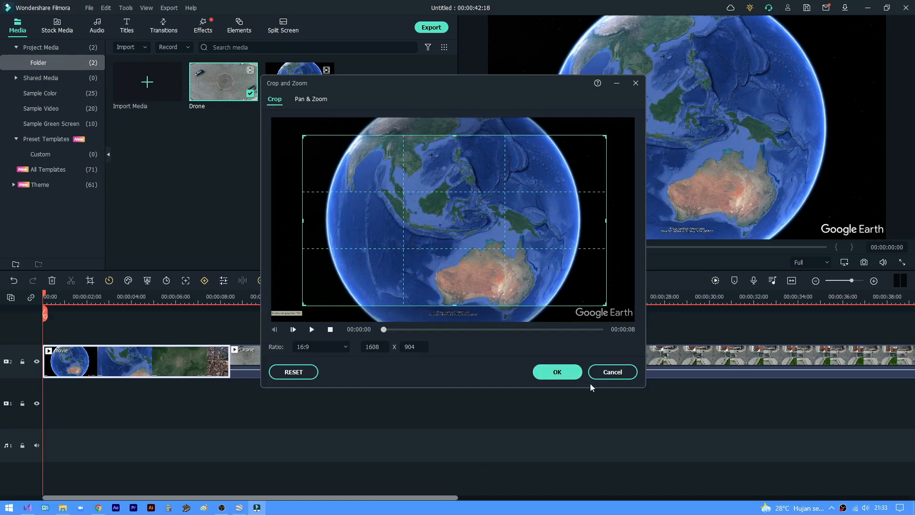
click(557, 371)
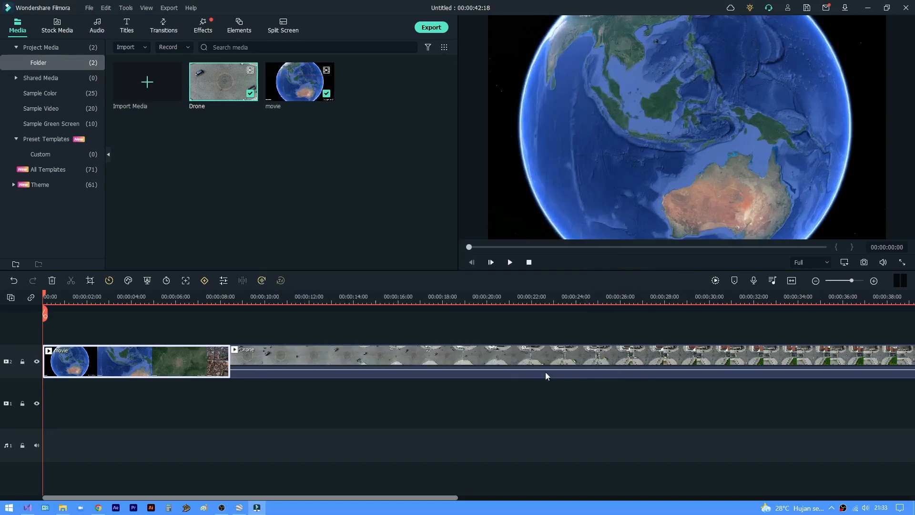
- Play back the cropped movie clip, split it at 00:00:08:05 and delete the remainder after the cut
click(173, 326)
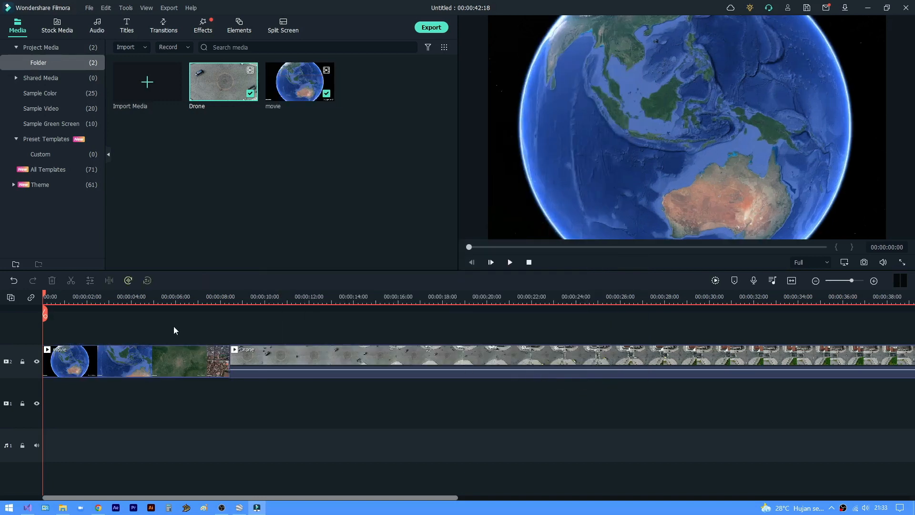
key(space)
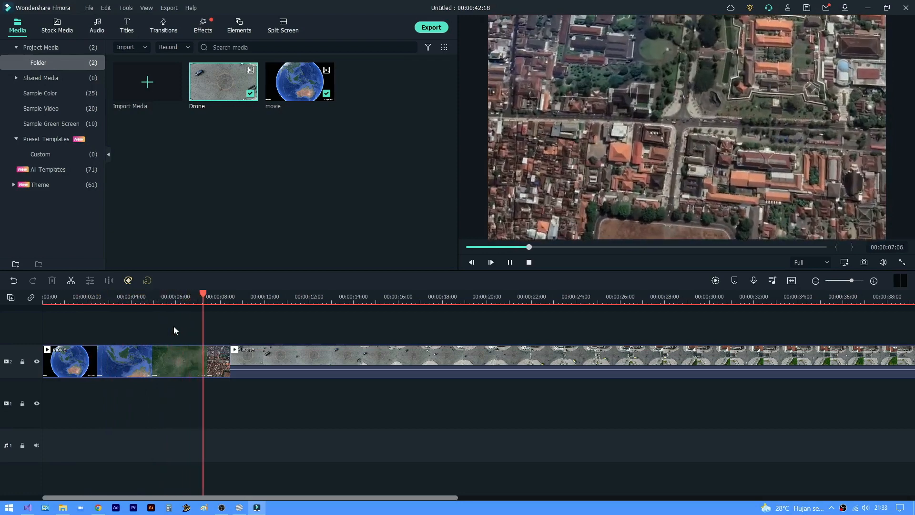
key(space)
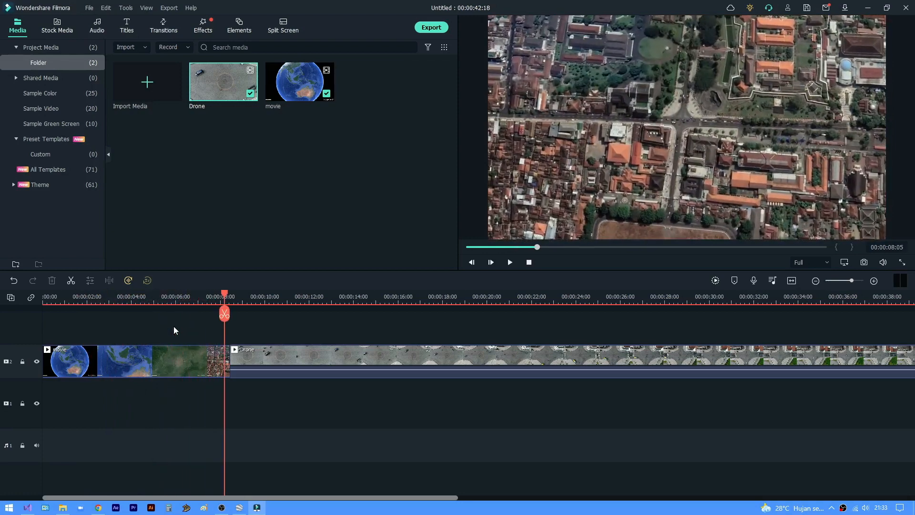
click(208, 375)
click(72, 282)
key(Delete)
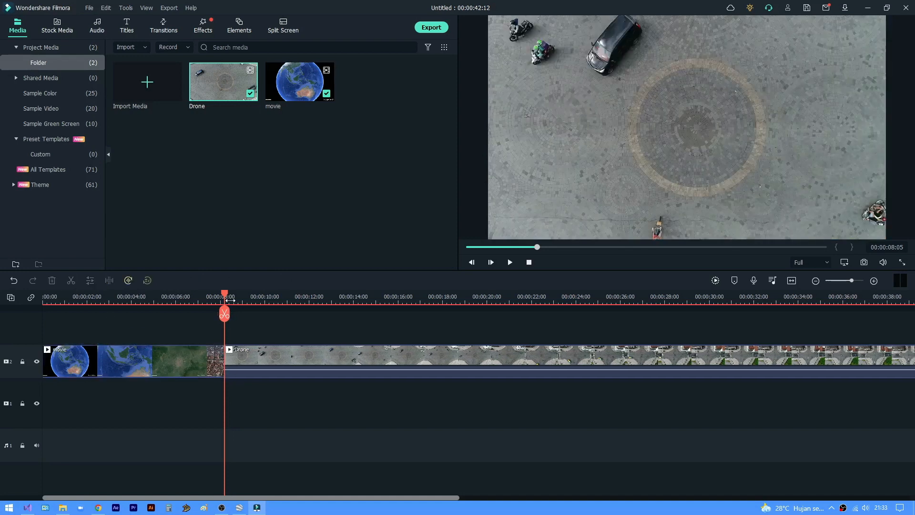
- Play the start of the Drone clip, split it at 00:00:09:22 and delete the part before the cut
drag(244, 301, 305, 301)
key(space)
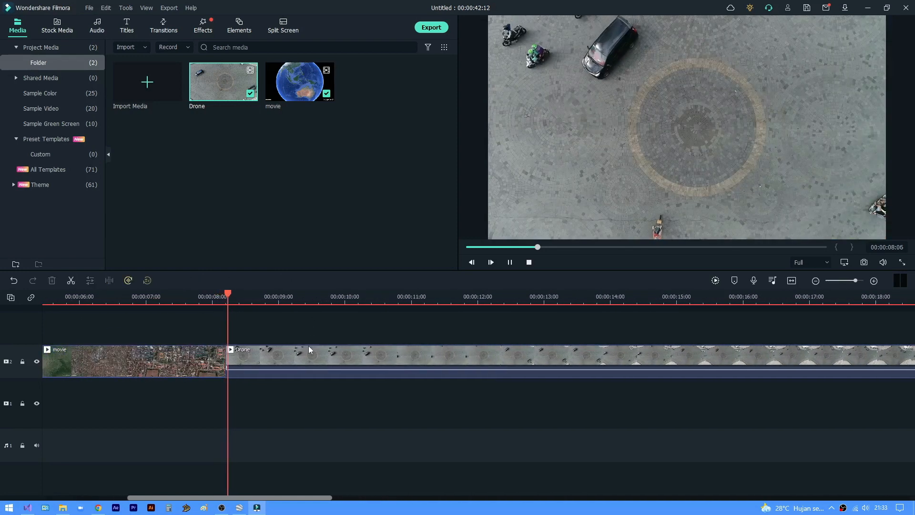
key(space)
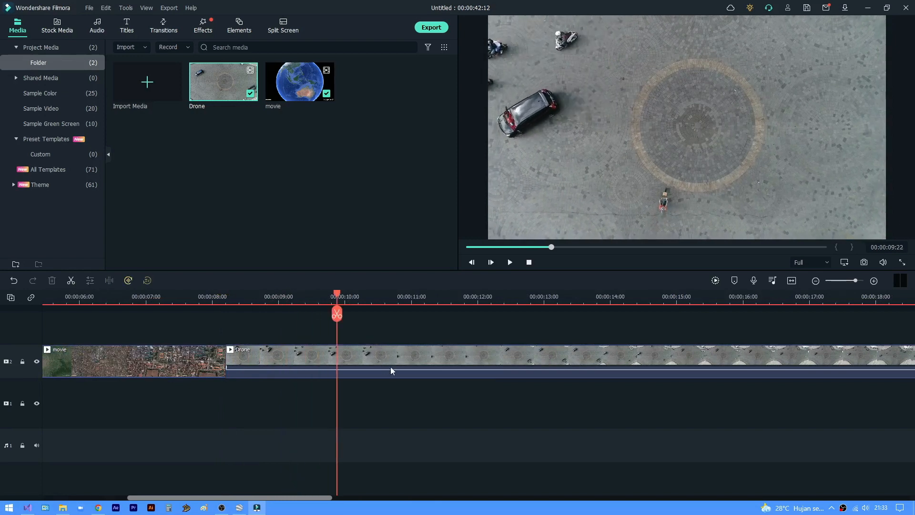
click(368, 354)
click(336, 314)
click(307, 361)
key(Delete)
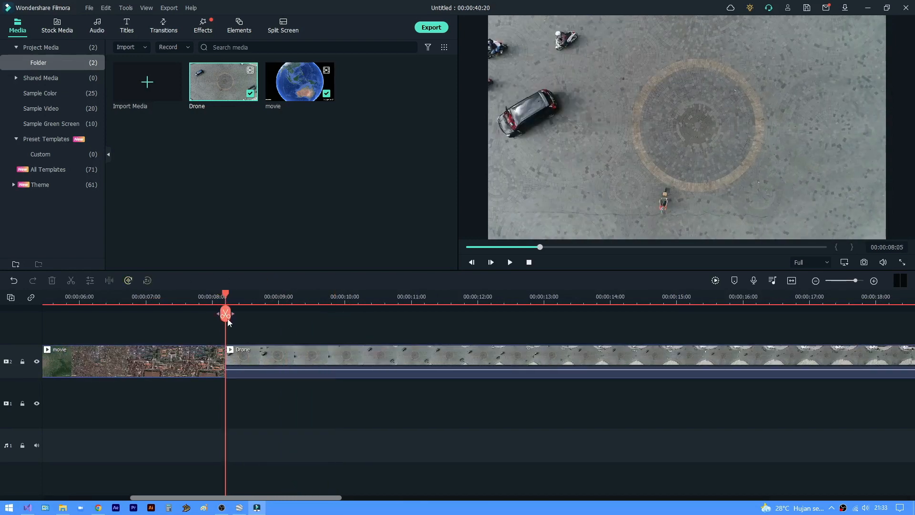
- Browse the downloaded transitions for one suited to the cut between the movie and Drone clips, previewing Wormhole 3
scroll(228, 296, up, 3)
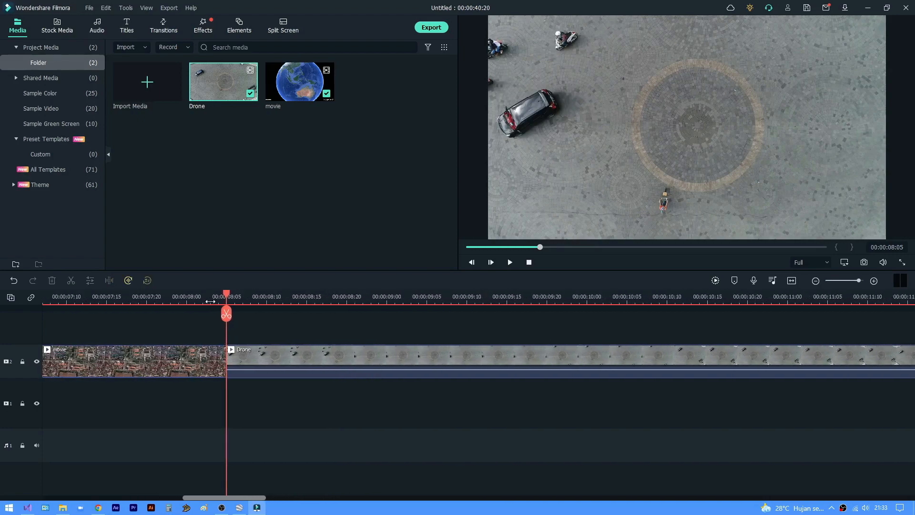
click(219, 297)
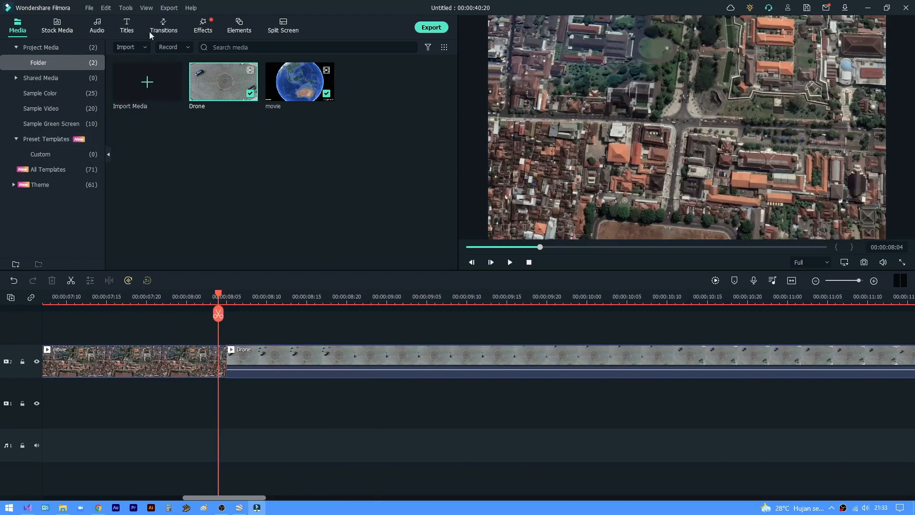
click(166, 26)
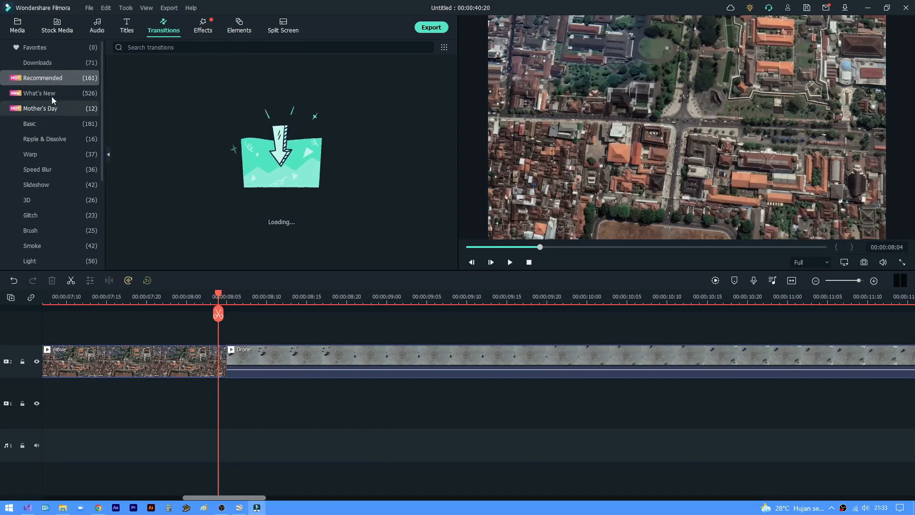
click(52, 64)
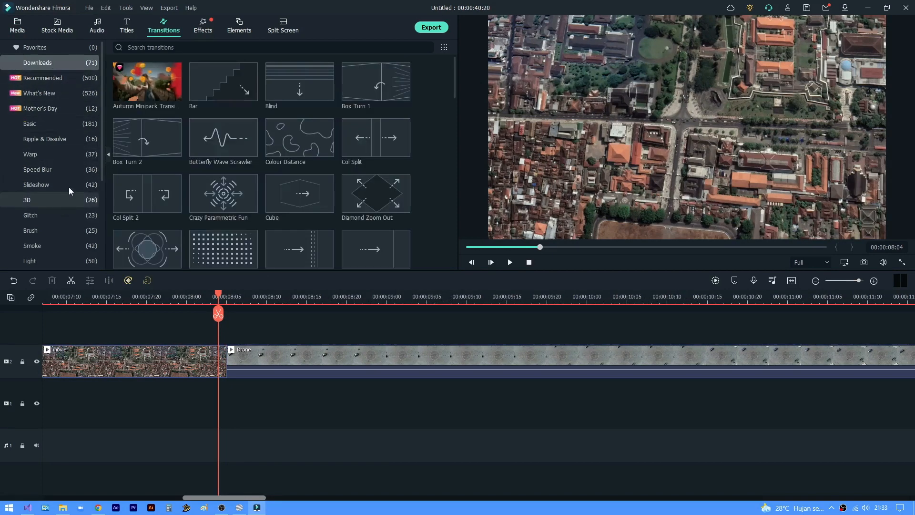
click(59, 155)
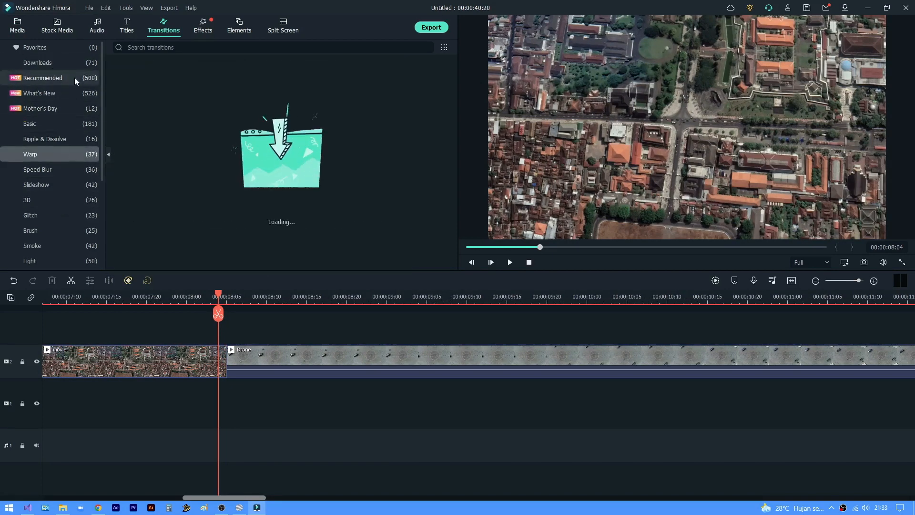
click(70, 62)
scroll(225, 167, down, 12)
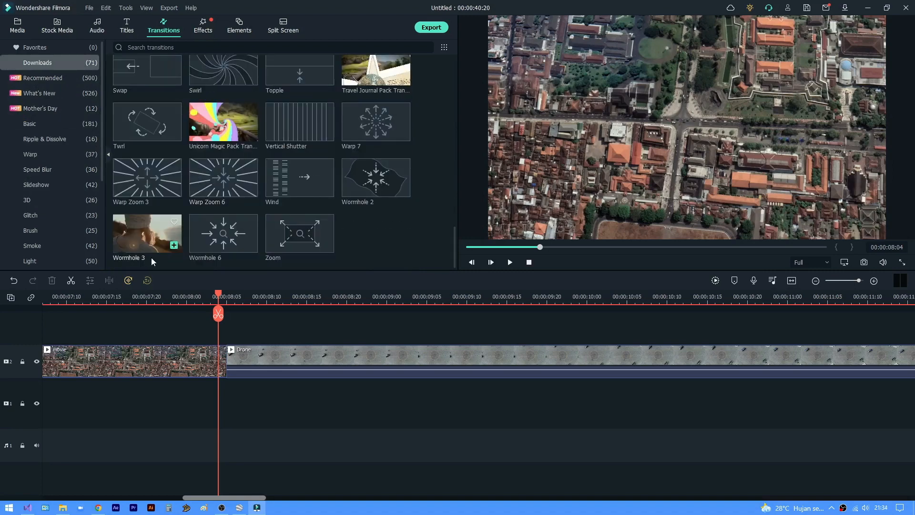
click(147, 246)
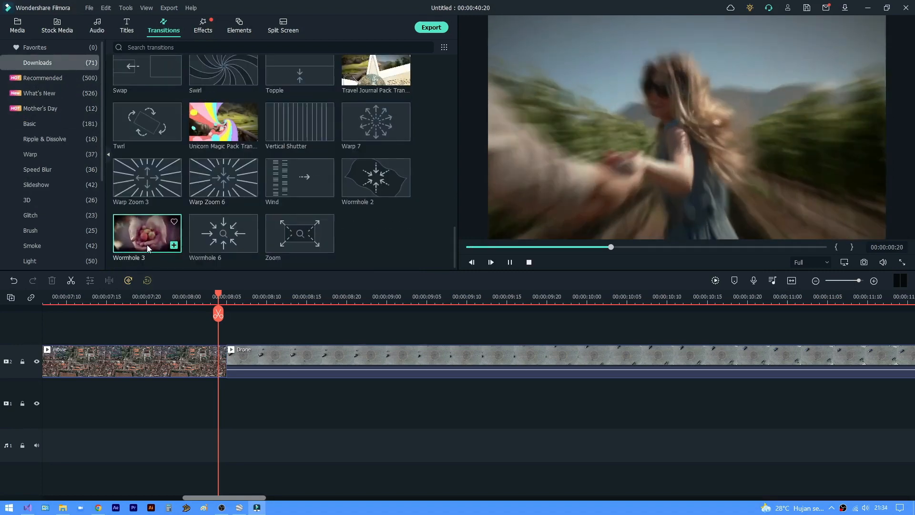
- Add the Warp 7 transition between the movie and Drone clips and shorten it to about 8 frames around the cut
click(373, 136)
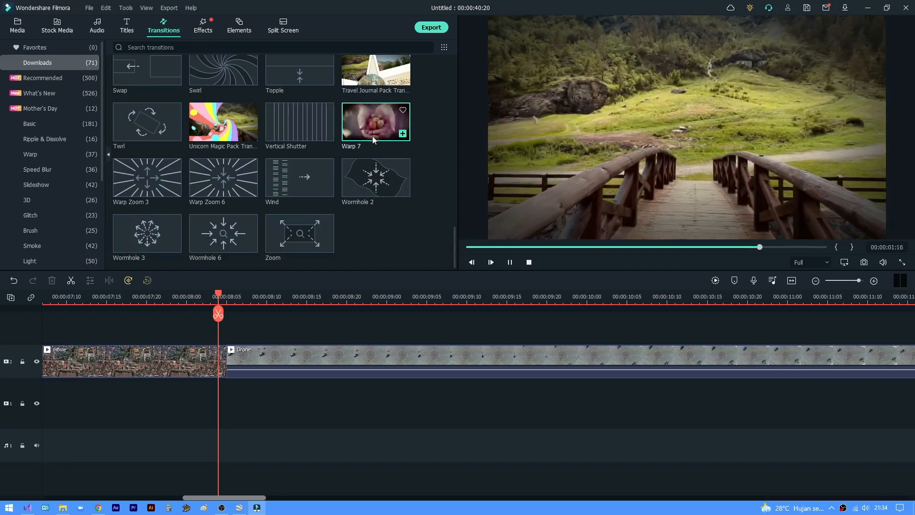
drag(373, 136, 226, 365)
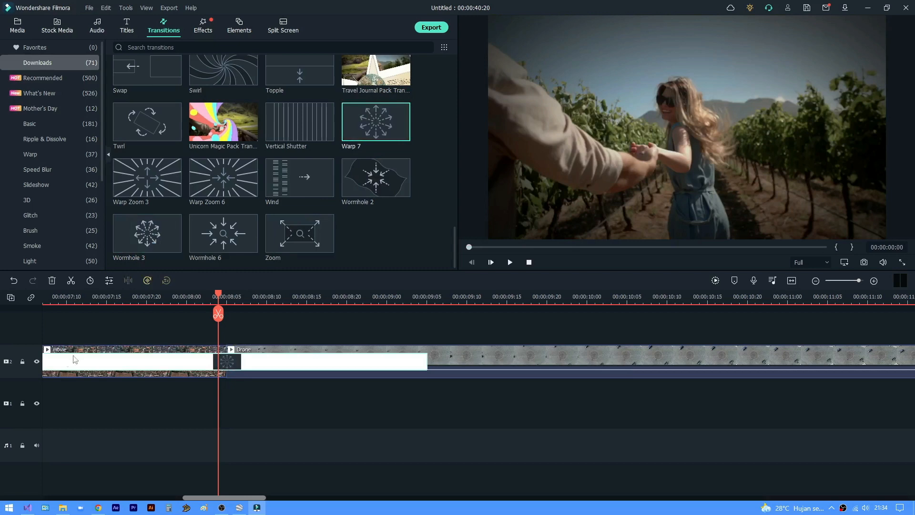
drag(173, 302, 151, 303)
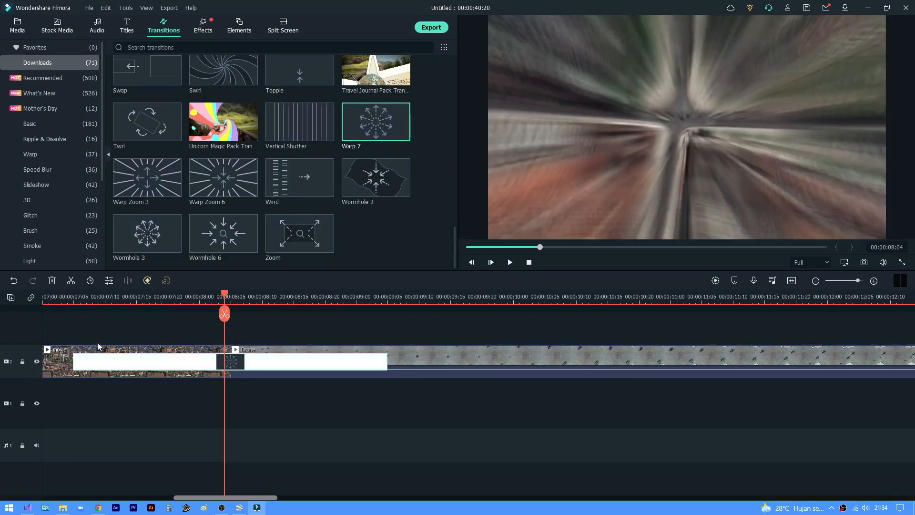
drag(74, 364, 206, 371)
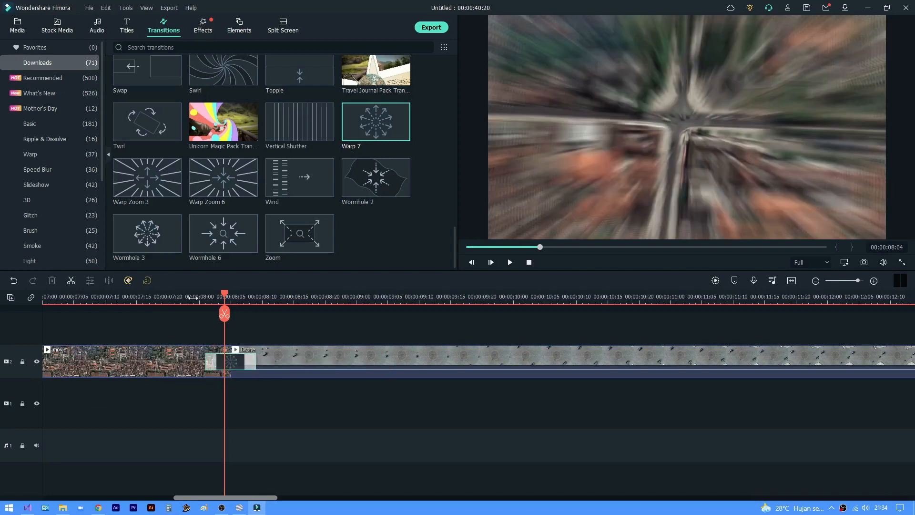
- Play back the Warp 7 transition between the movie and Drone clips several times to check how it looks
click(193, 299)
key(space)
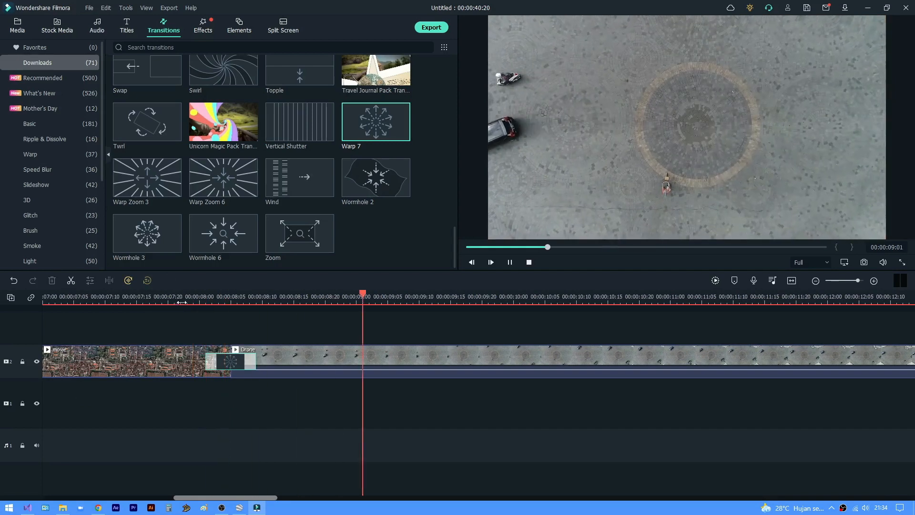
click(119, 299)
key(space)
scroll(214, 300, down, 4)
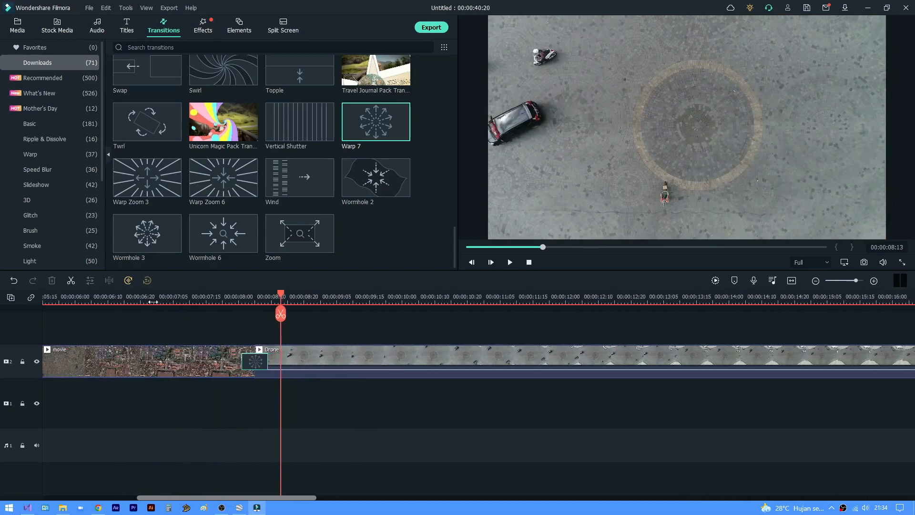
click(127, 299)
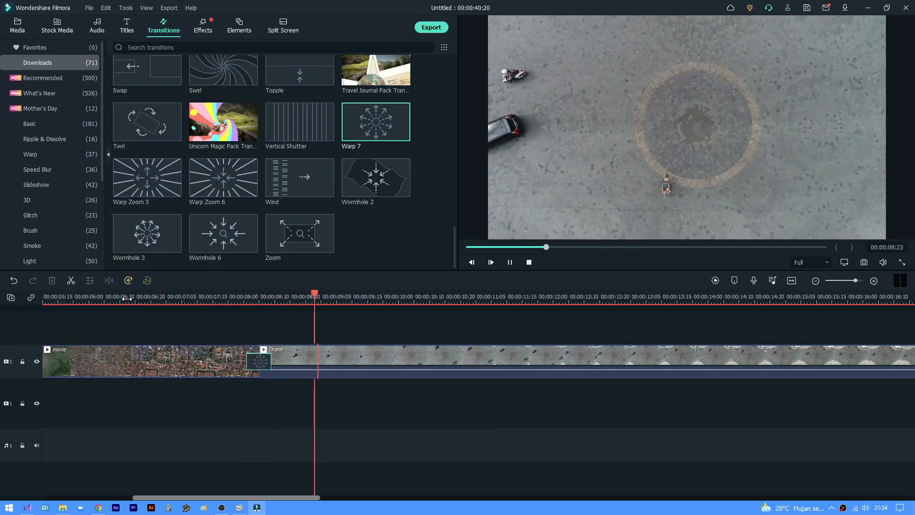
key(space)
- Split the movie clip at 00:00:07:21 and delete its remainder before the Drone clip
click(222, 296)
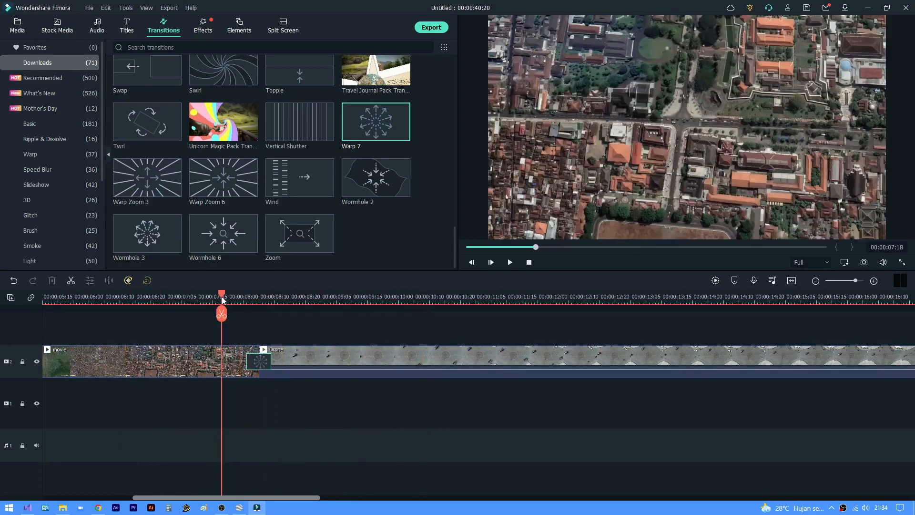
key(space)
key(space)
drag(223, 298, 231, 302)
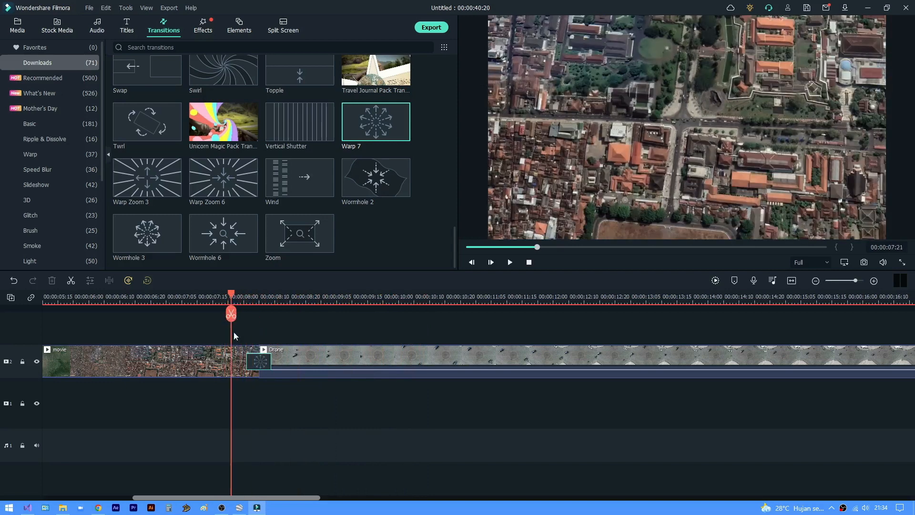
click(235, 361)
click(233, 315)
click(246, 358)
key(Delete)
- Add the Warp 7 transition at the new movie–Drone cut, shorten it to about 1.4 seconds and play it back
drag(239, 219, 226, 362)
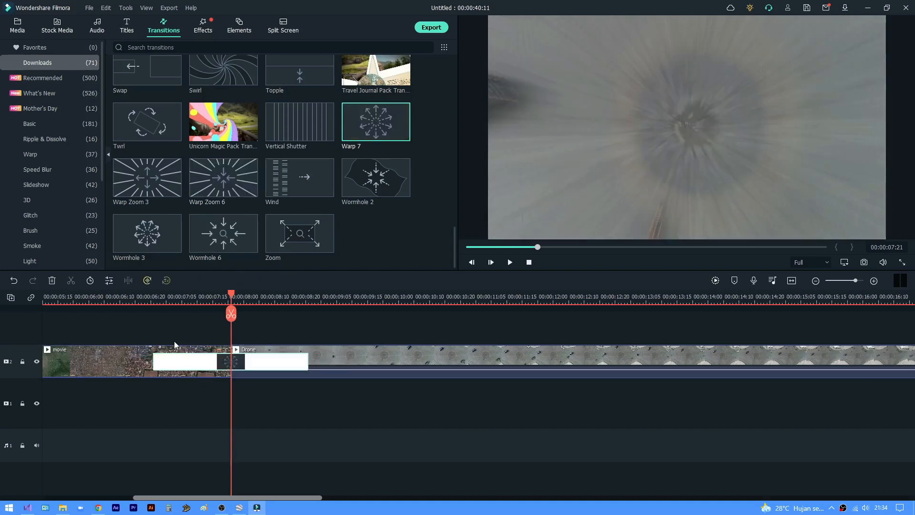
drag(169, 363, 175, 358)
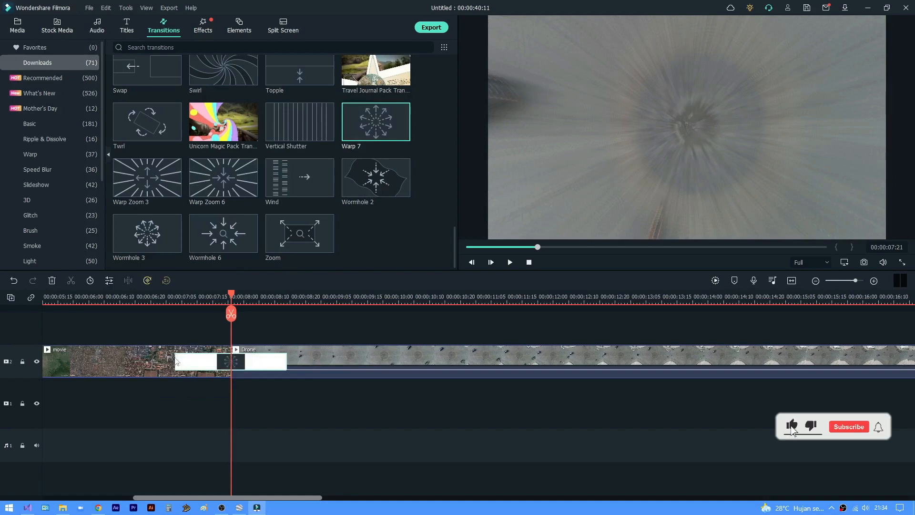
click(164, 299)
key(space)
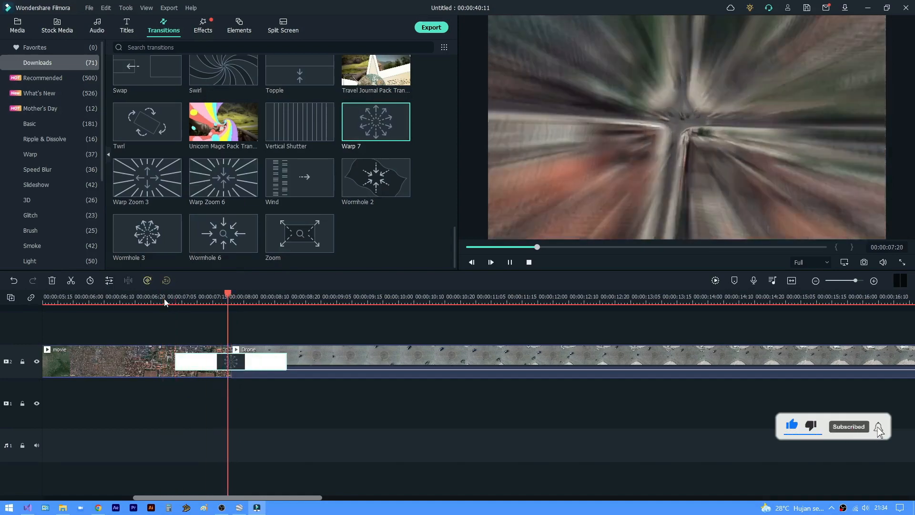
click(54, 301)
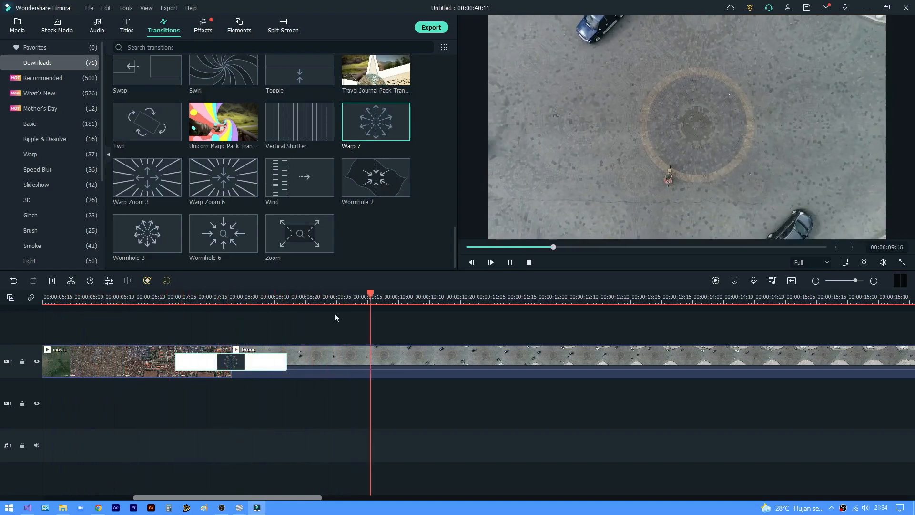
key(space)
- Render the timeline preview and play the whole sequence from the start
scroll(379, 299, down, 5)
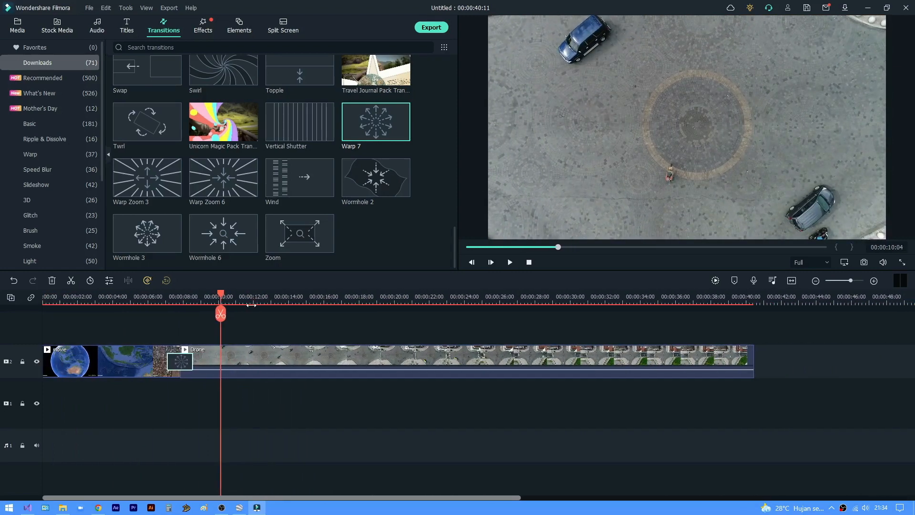
key(space)
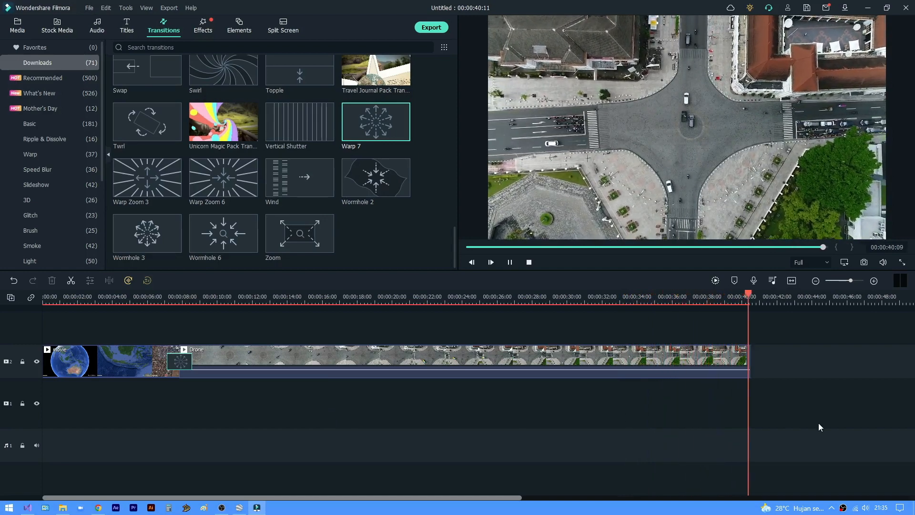
click(716, 282)
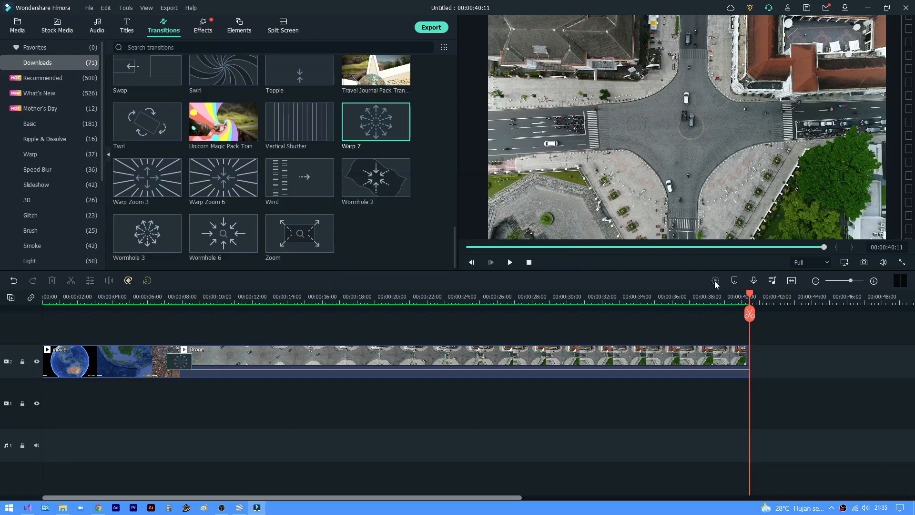
drag(58, 300, 7, 309)
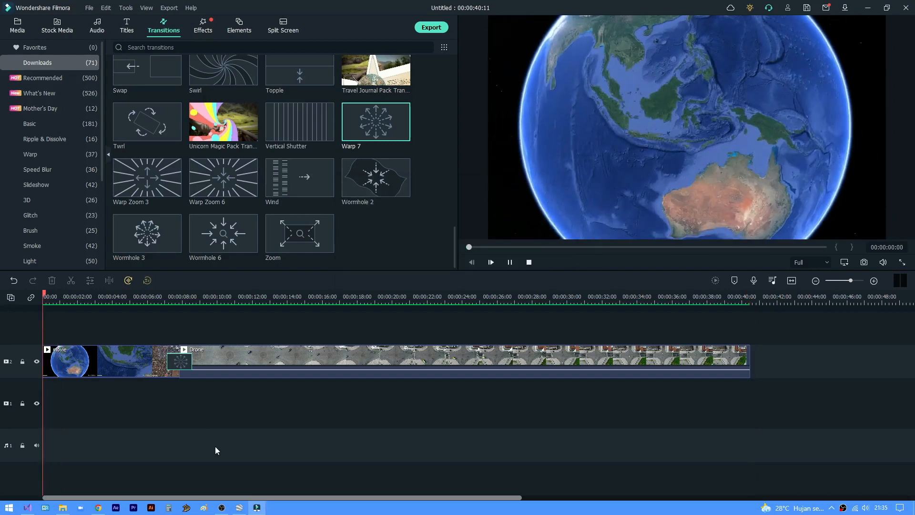
key(space)
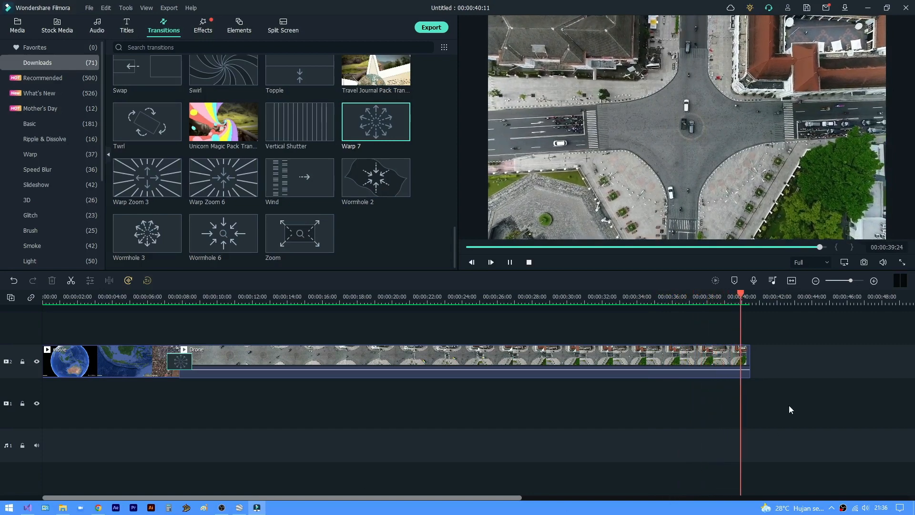
- Start a local MP4 export named Zoom Nol KM, saved to the folder E:/YT AKU/Video 2
click(437, 27)
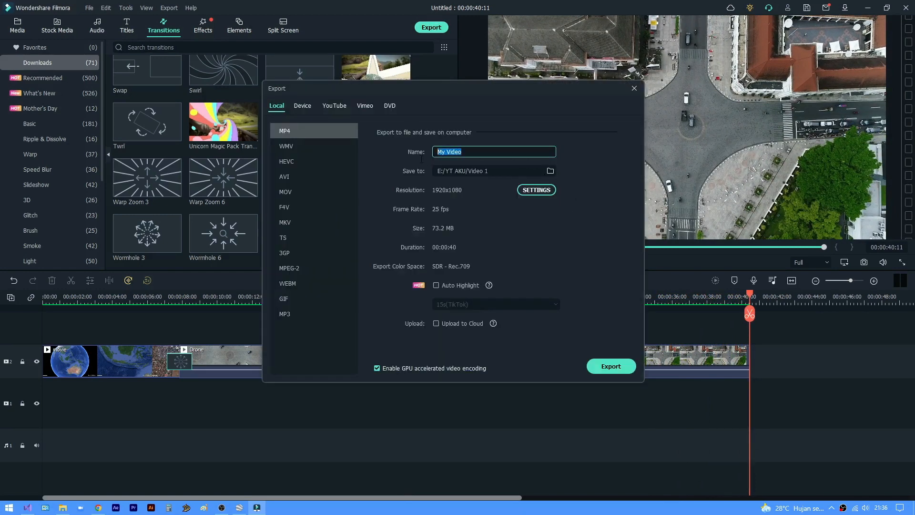
key(BackSpace)
text(Zoom Nol KM)
click(550, 171)
click(158, 24)
double_click(278, 91)
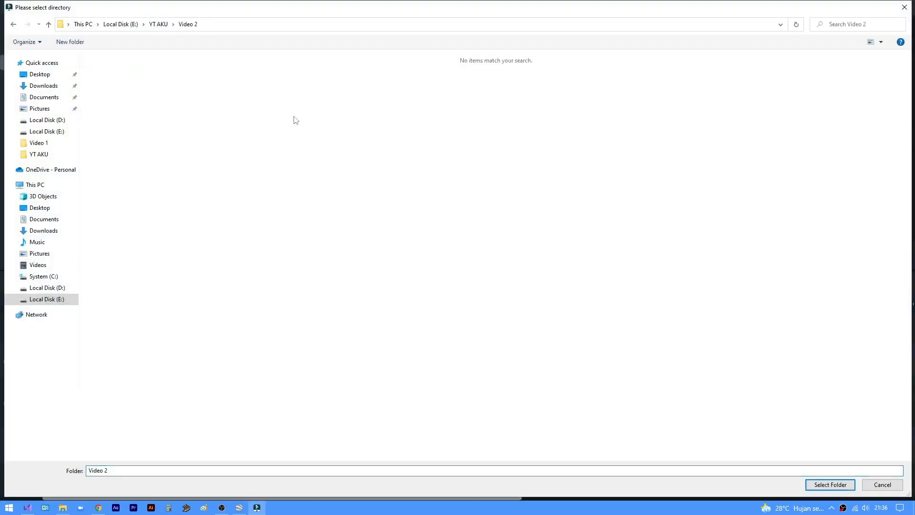
click(828, 484)
- Set the export to 1920x1080, 30 fps and a 15000 kbps video bit rate, and export the video
click(537, 190)
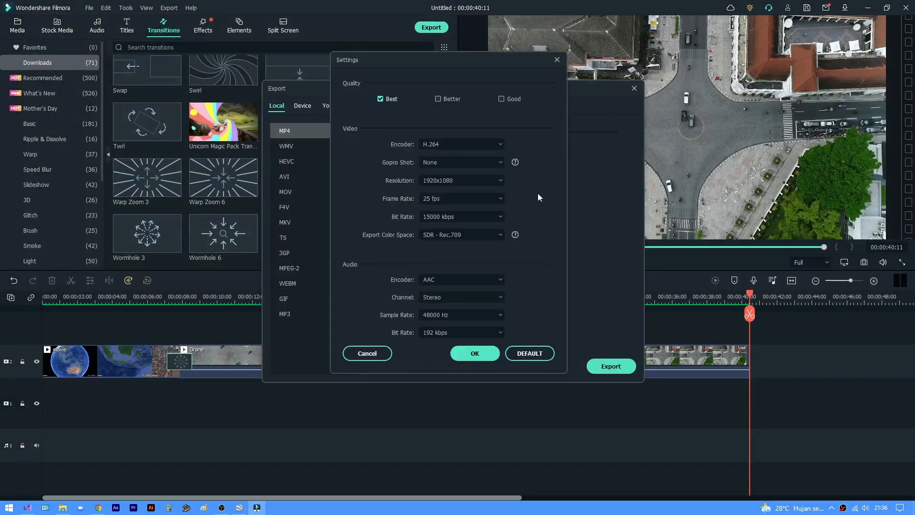
click(451, 180)
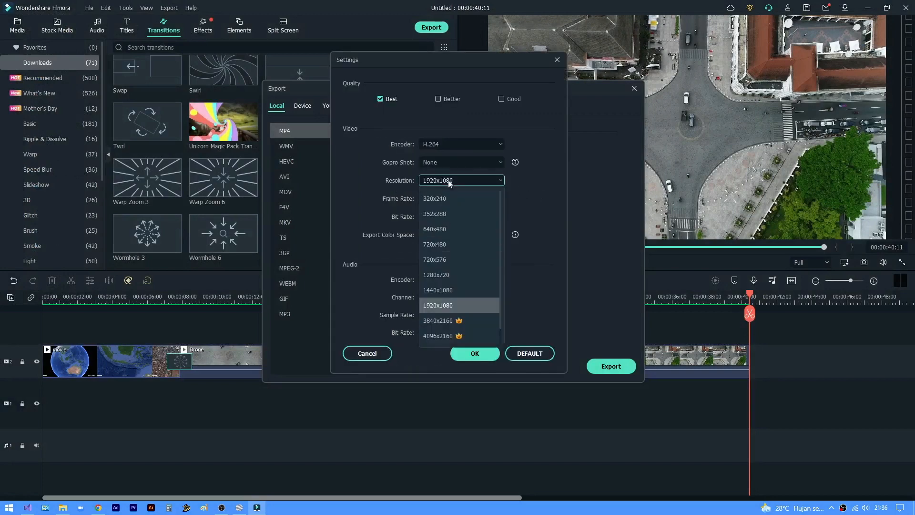
click(463, 304)
click(466, 199)
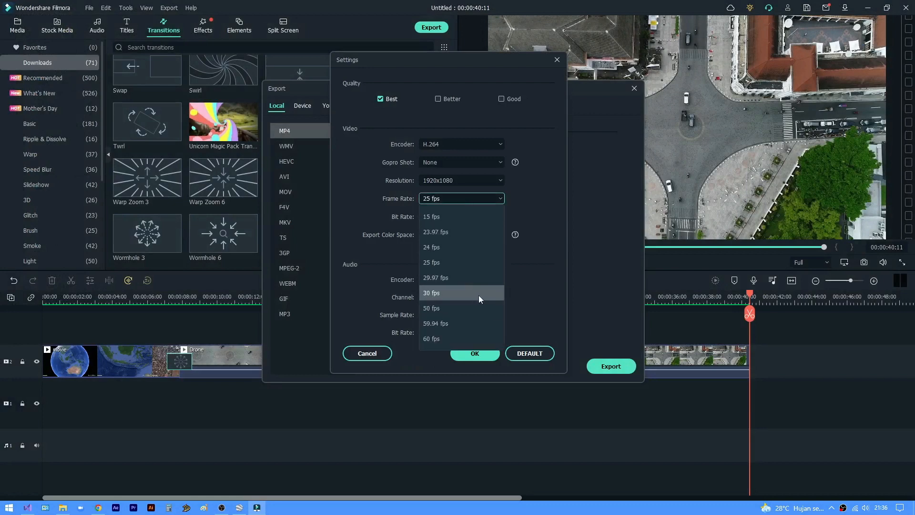
click(481, 293)
click(473, 216)
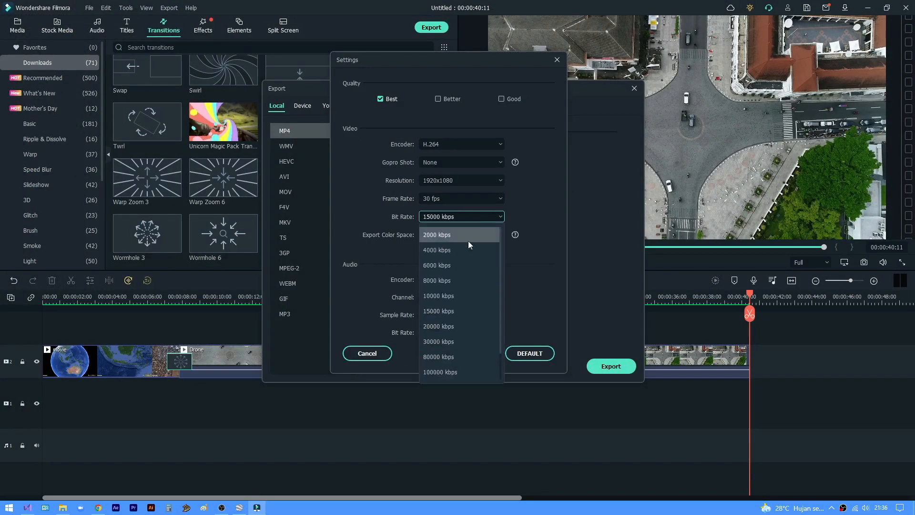
click(463, 311)
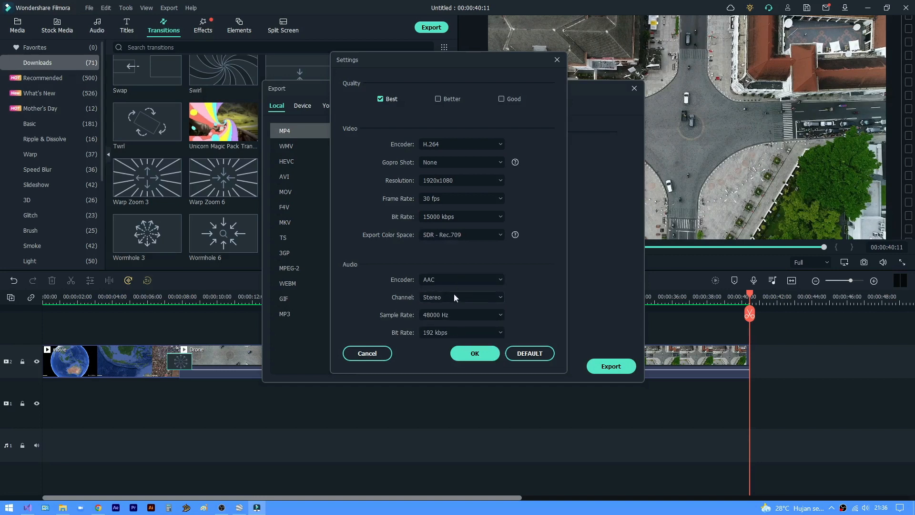
click(466, 354)
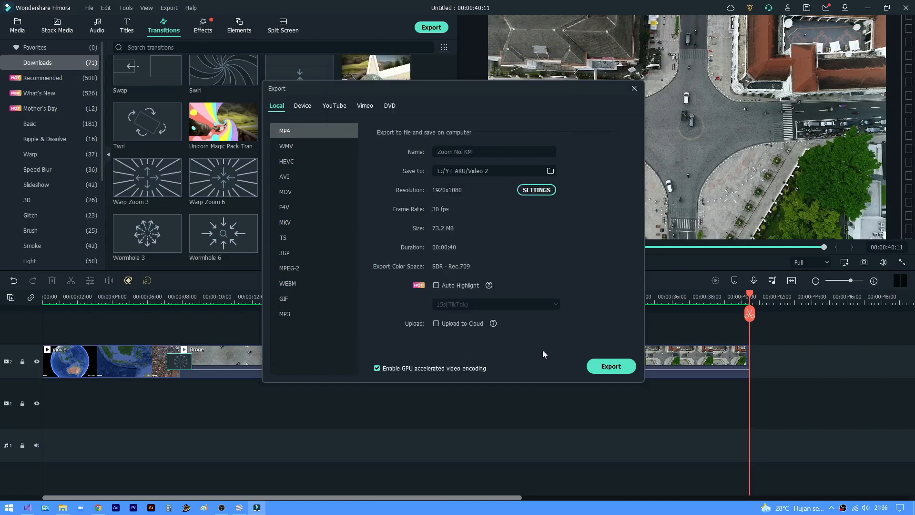
click(615, 367)
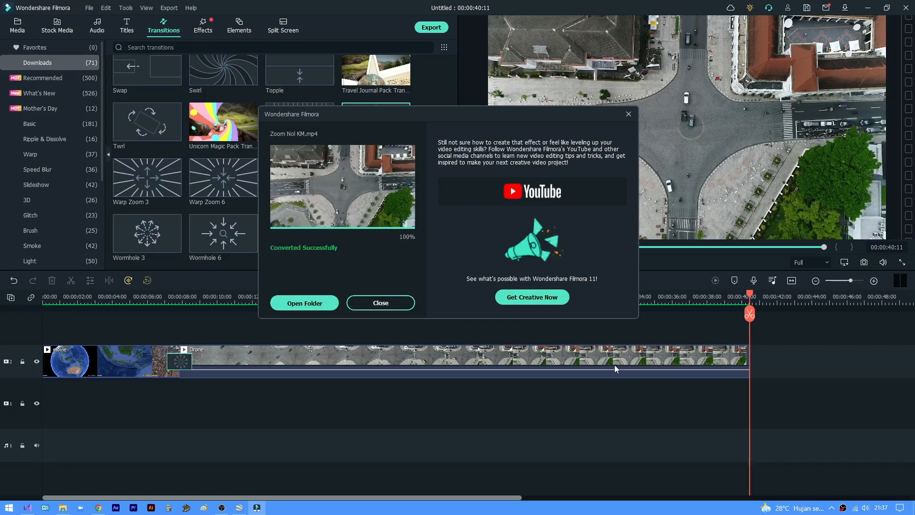
click(386, 307)
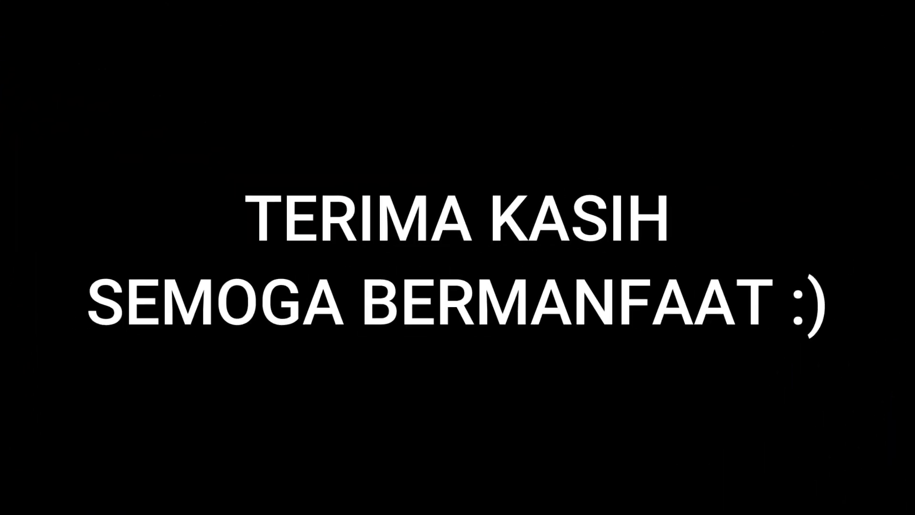